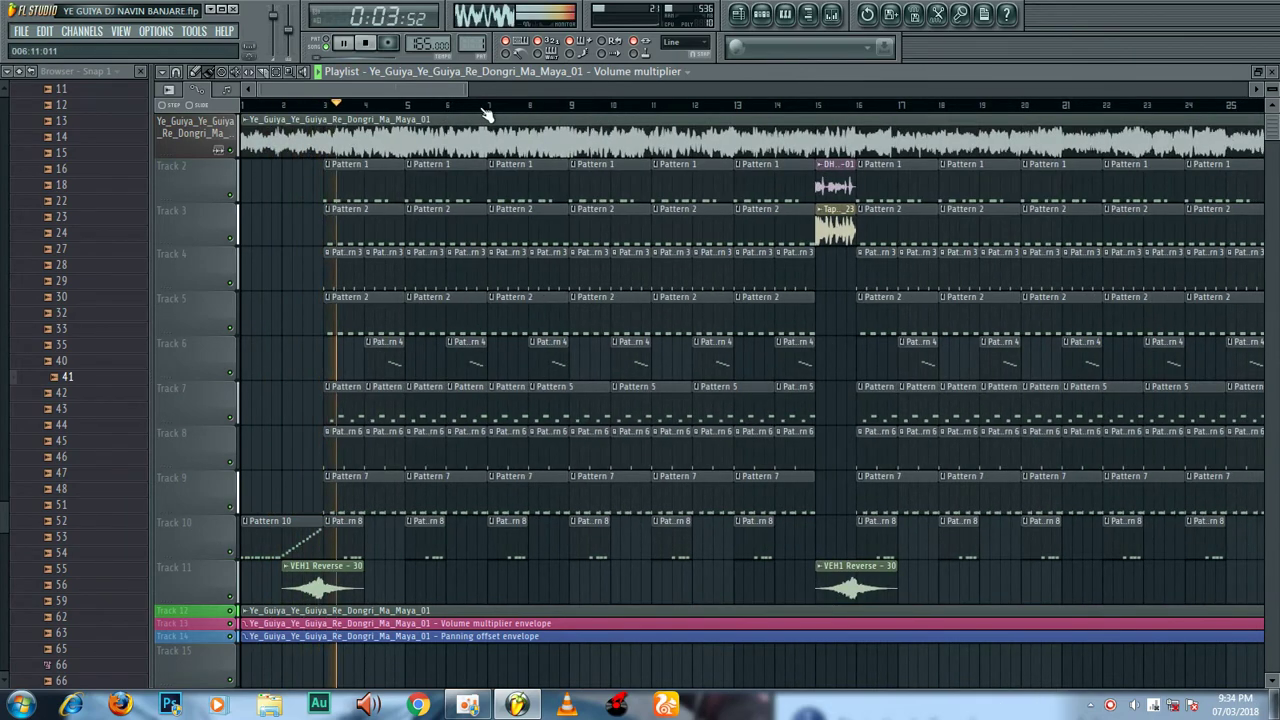
# Examine the playlist arrangement from the intro through the DHOLAK and Tapori_Beat_23 break at bar 15 during playback
pyautogui.scroll(2, 487, 113)
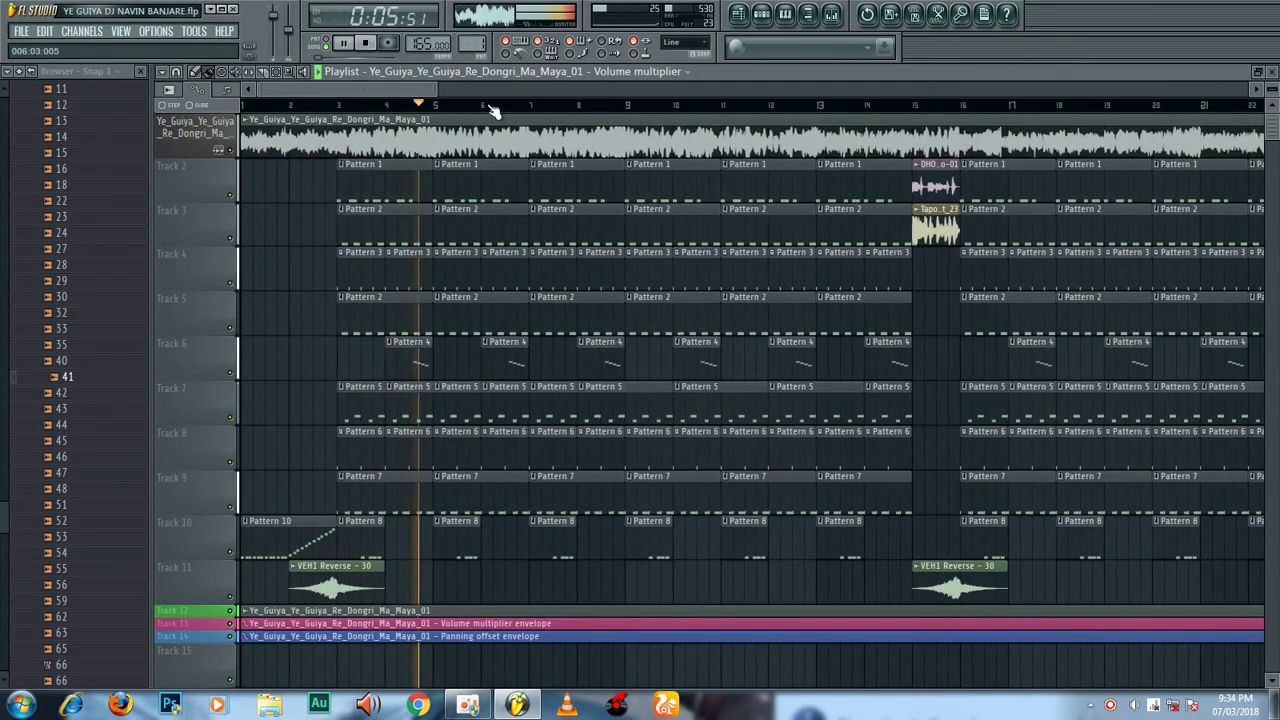
pyautogui.scroll(2, 493, 112)
pyautogui.scroll(1, 493, 112)
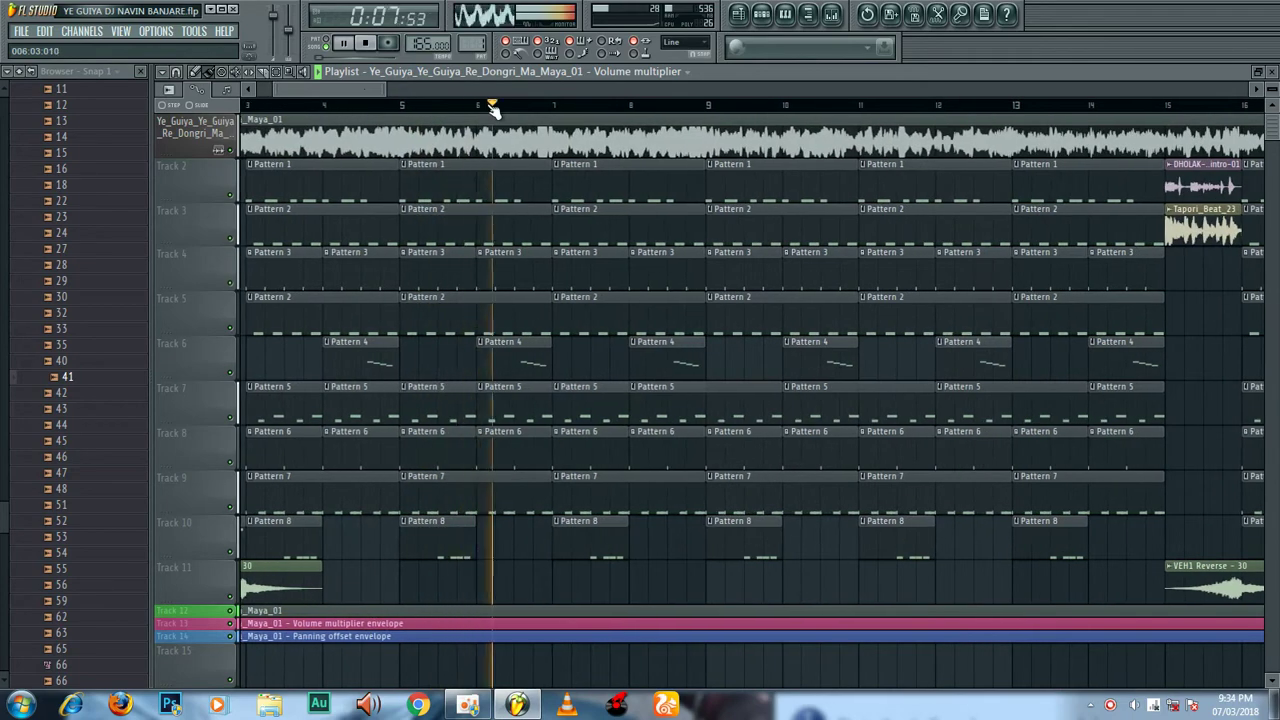
pyautogui.scroll(-3, 493, 112)
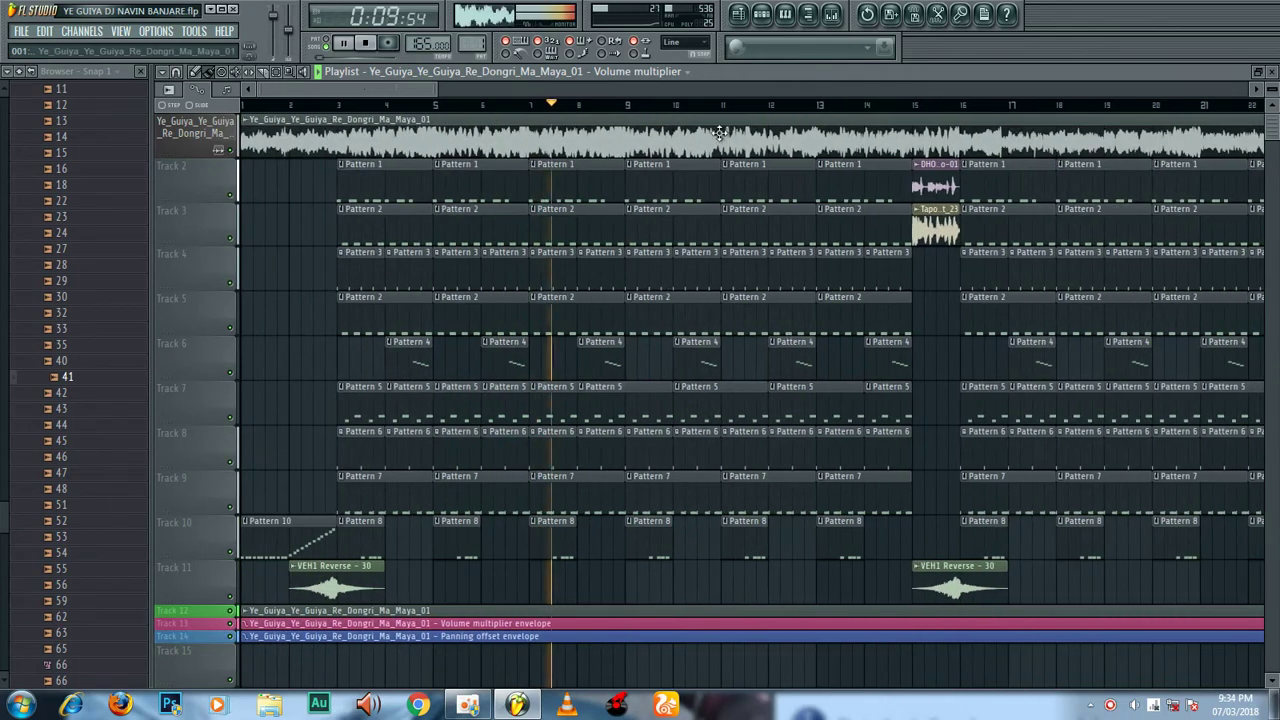
pyautogui.scroll(1, 745, 108)
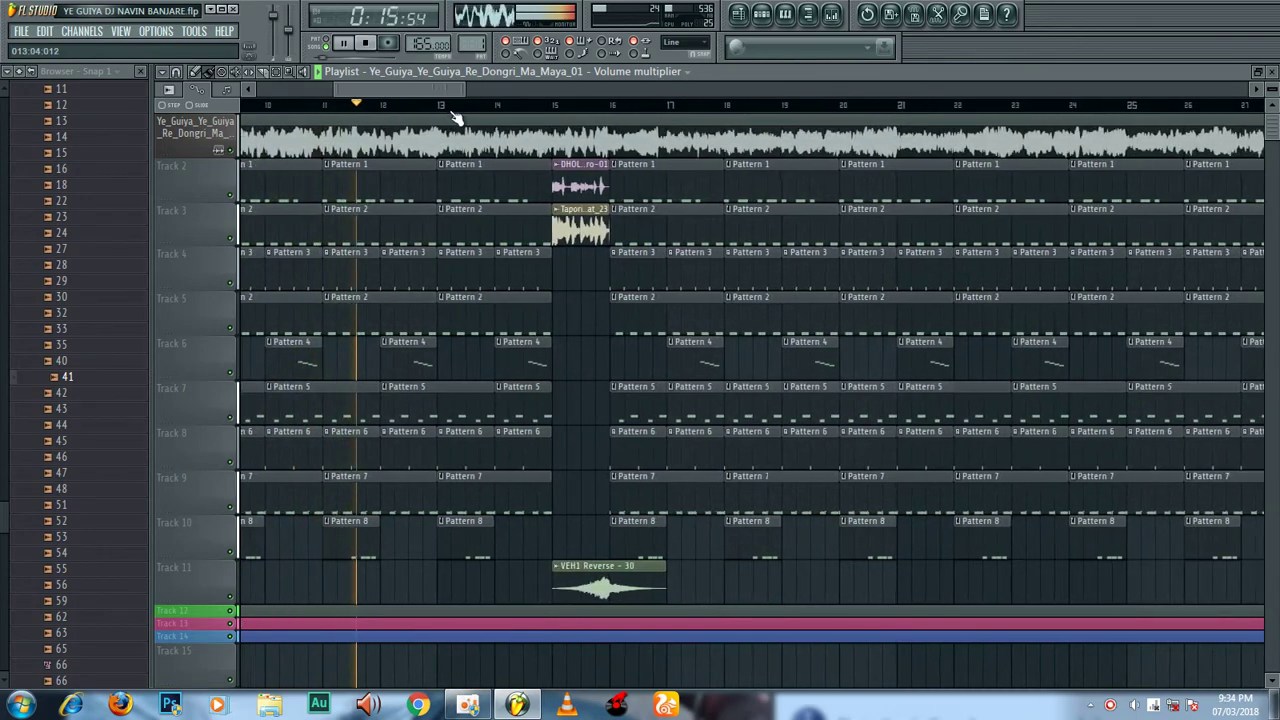
pyautogui.scroll(3, 455, 118)
pyautogui.scroll(2, 535, 112)
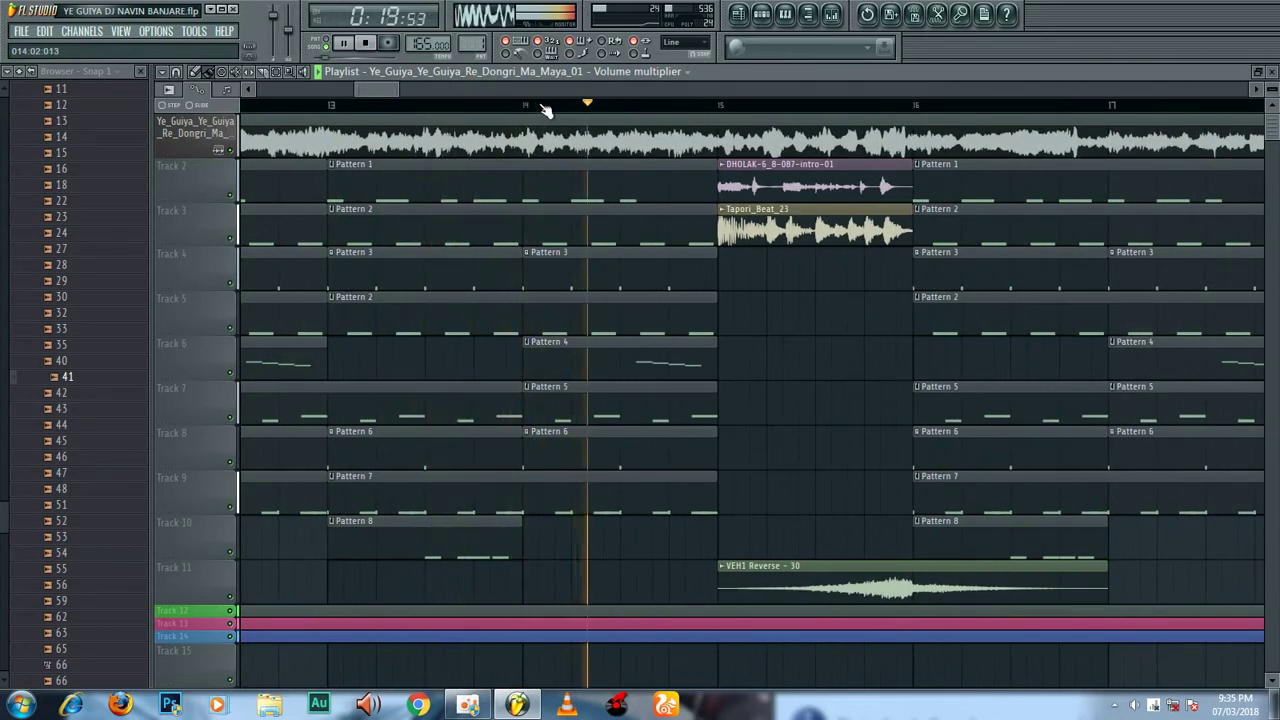
pyautogui.scroll(-3, 558, 110)
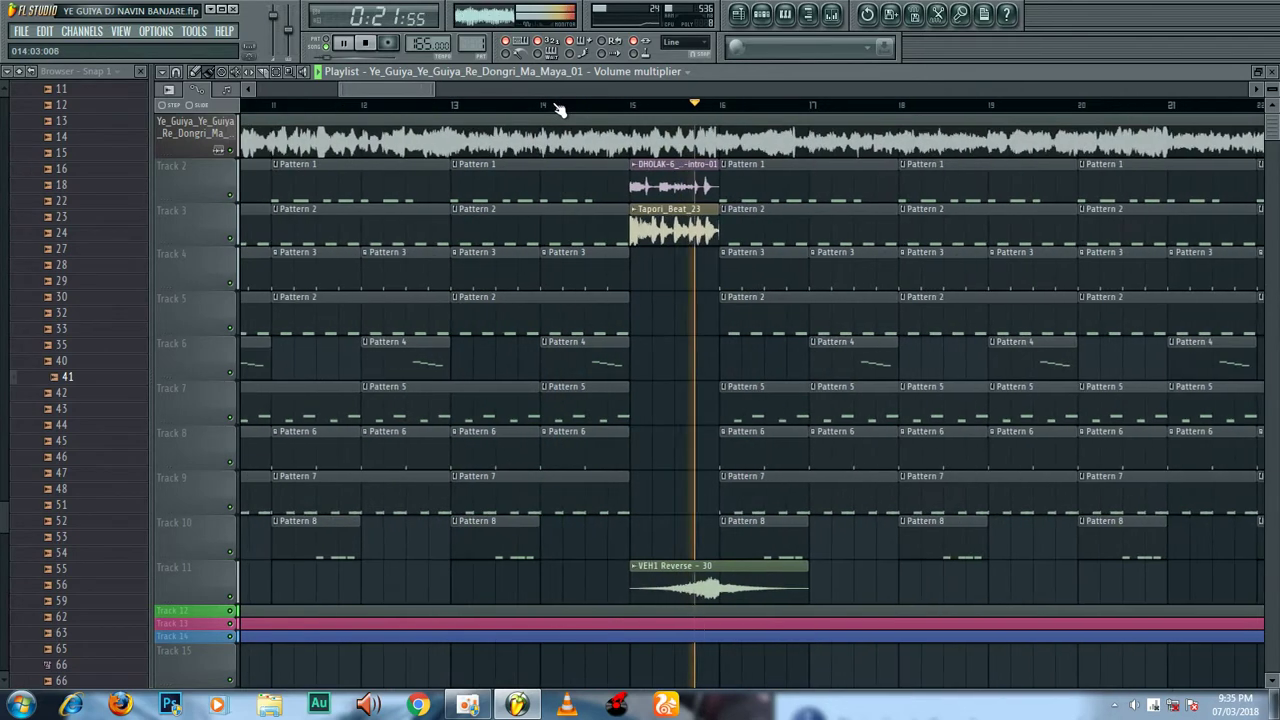
pyautogui.scroll(-5, 804, 87)
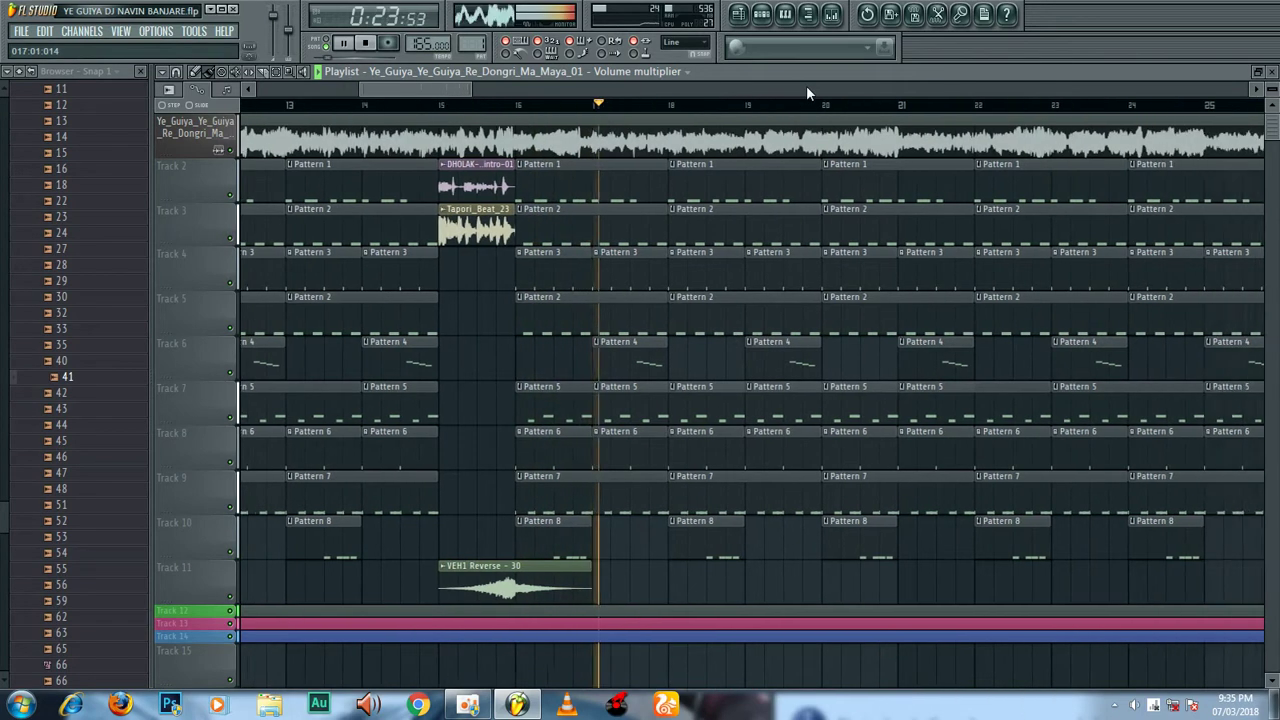
# Follow the playback through the repeated drum patterns between bars 17 and 35 of the playlist
pyautogui.scroll(2, 553, 116)
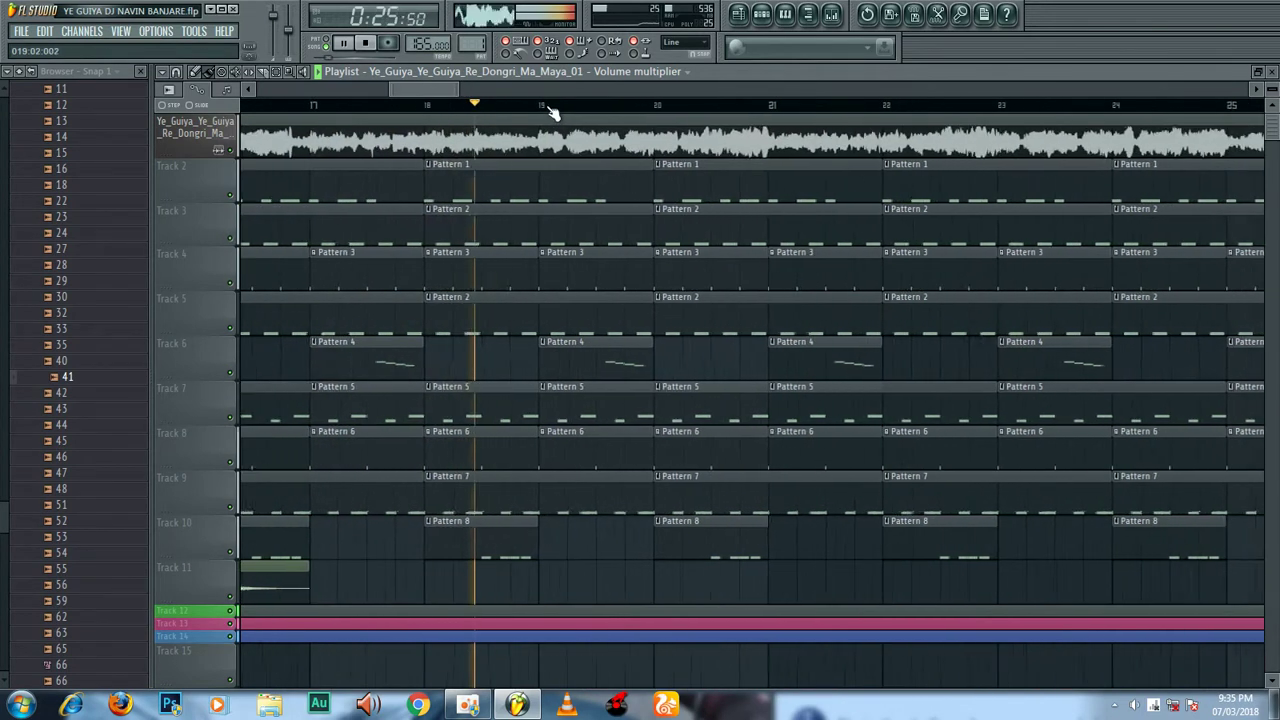
pyautogui.scroll(2, 660, 110)
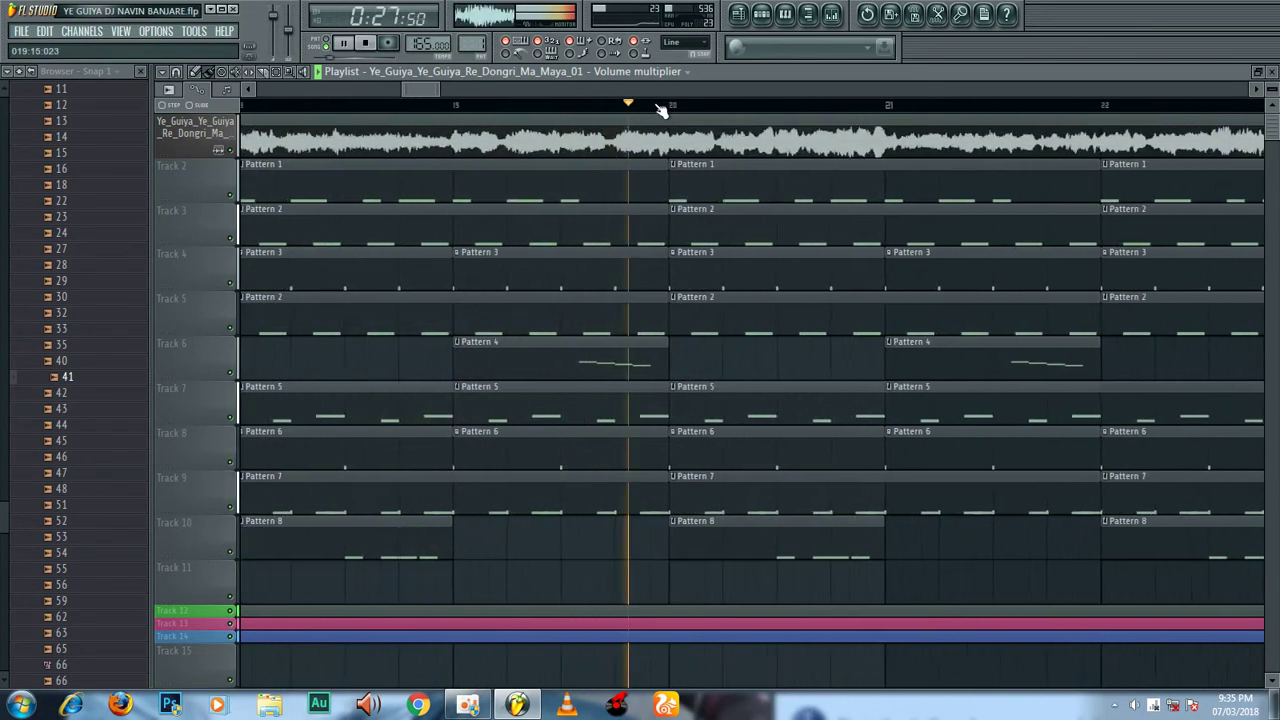
pyautogui.scroll(-5, 660, 110)
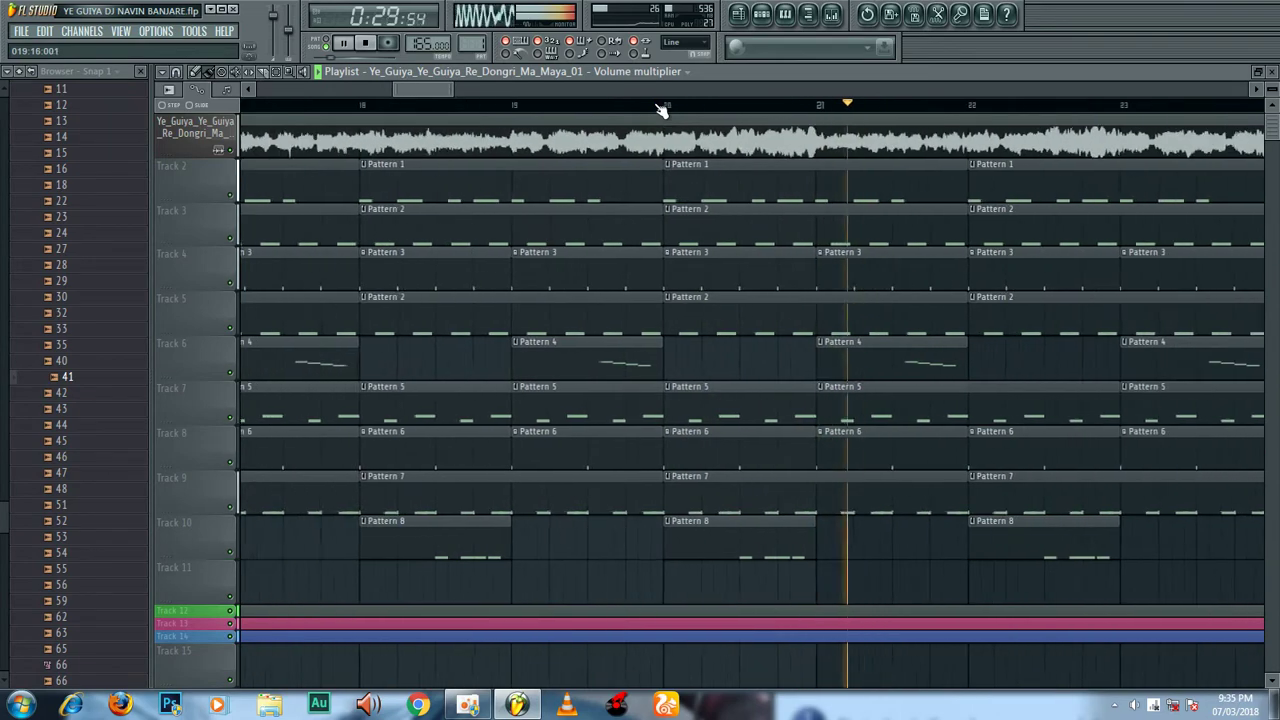
pyautogui.scroll(-2, 660, 110)
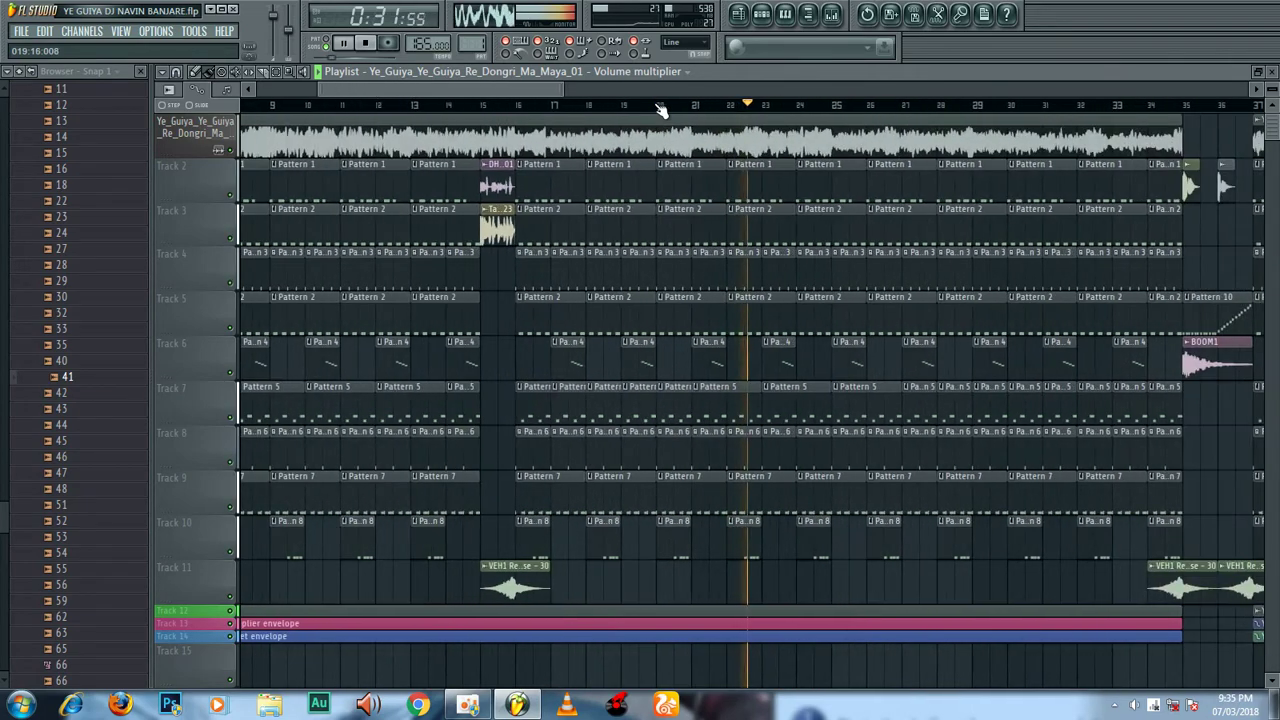
pyautogui.scroll(1, 660, 110)
pyautogui.scroll(-8, 937, 96)
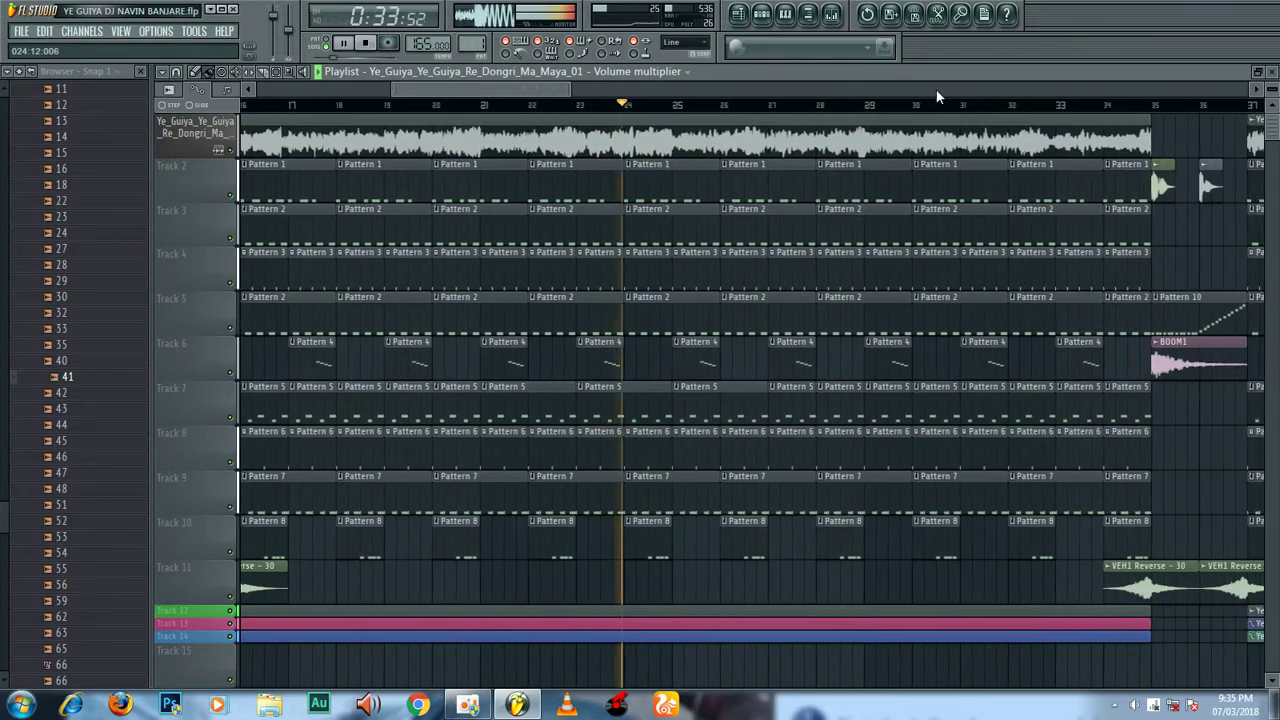
pyautogui.hscroll(4, 938, 97)
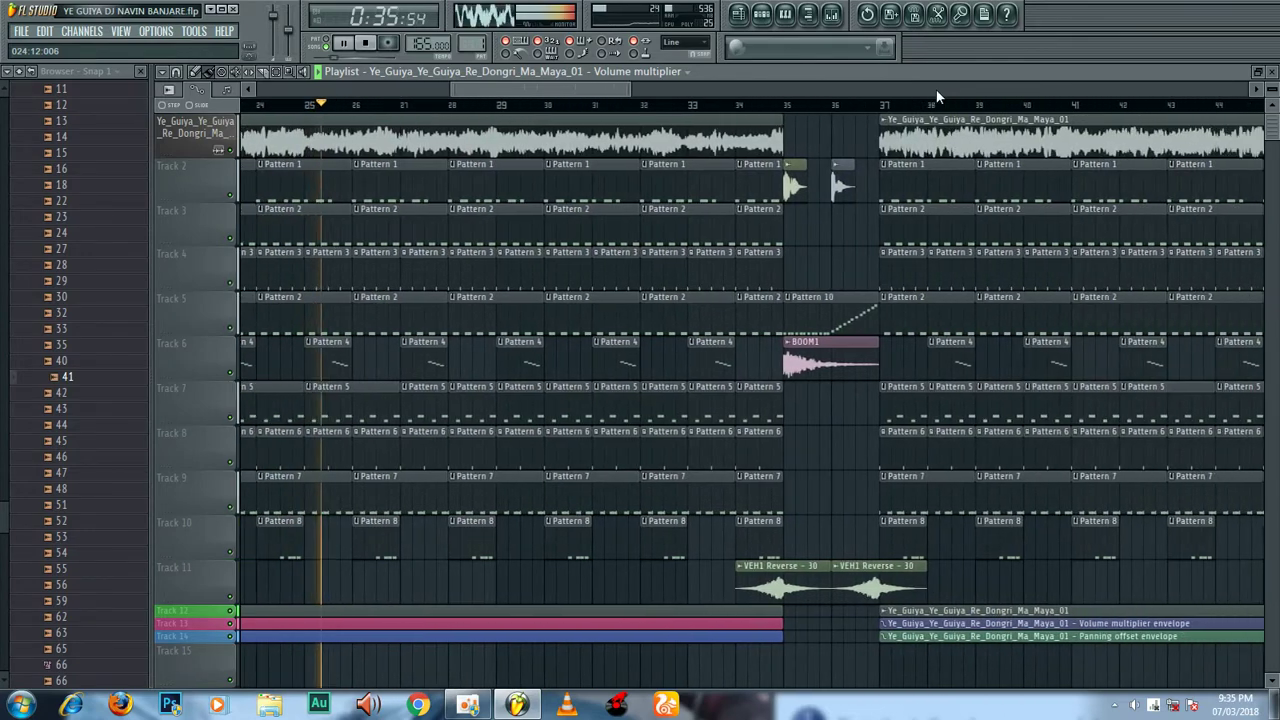
pyautogui.scroll(-6, 723, 209)
pyautogui.scroll(6, 723, 209)
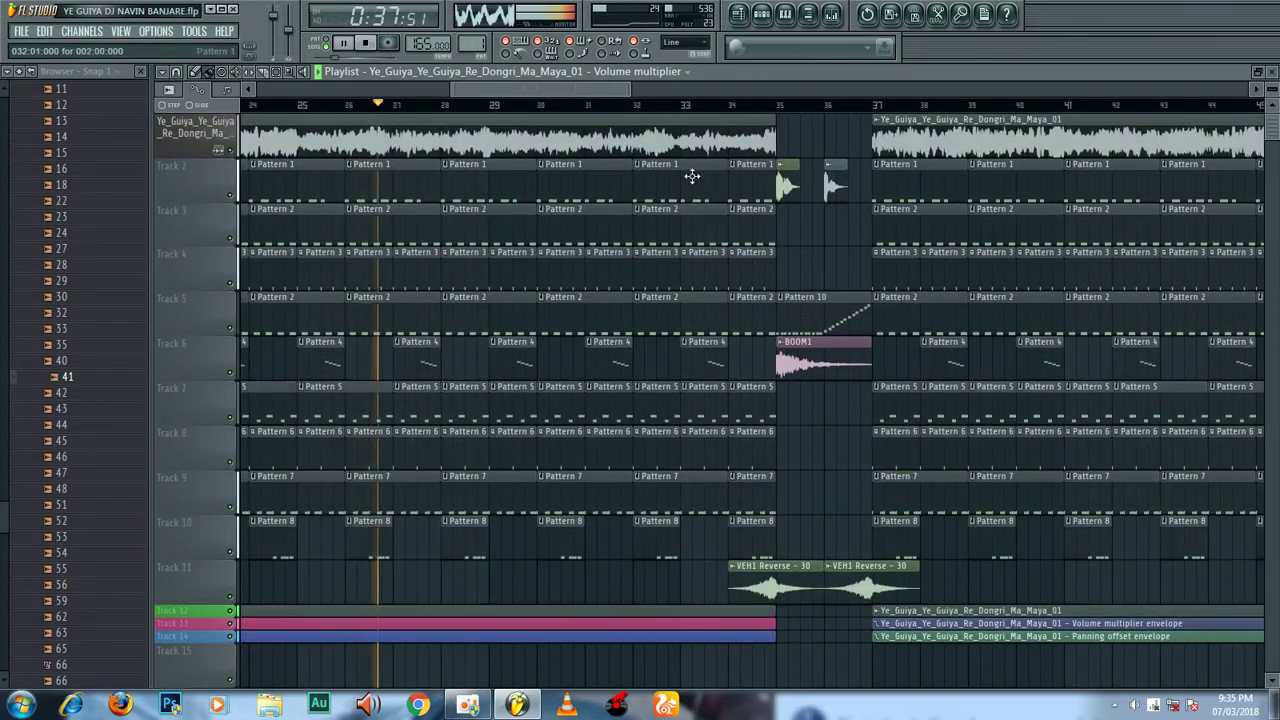
pyautogui.scroll(3, 563, 106)
pyautogui.scroll(-2, 563, 107)
pyautogui.scroll(1, 563, 107)
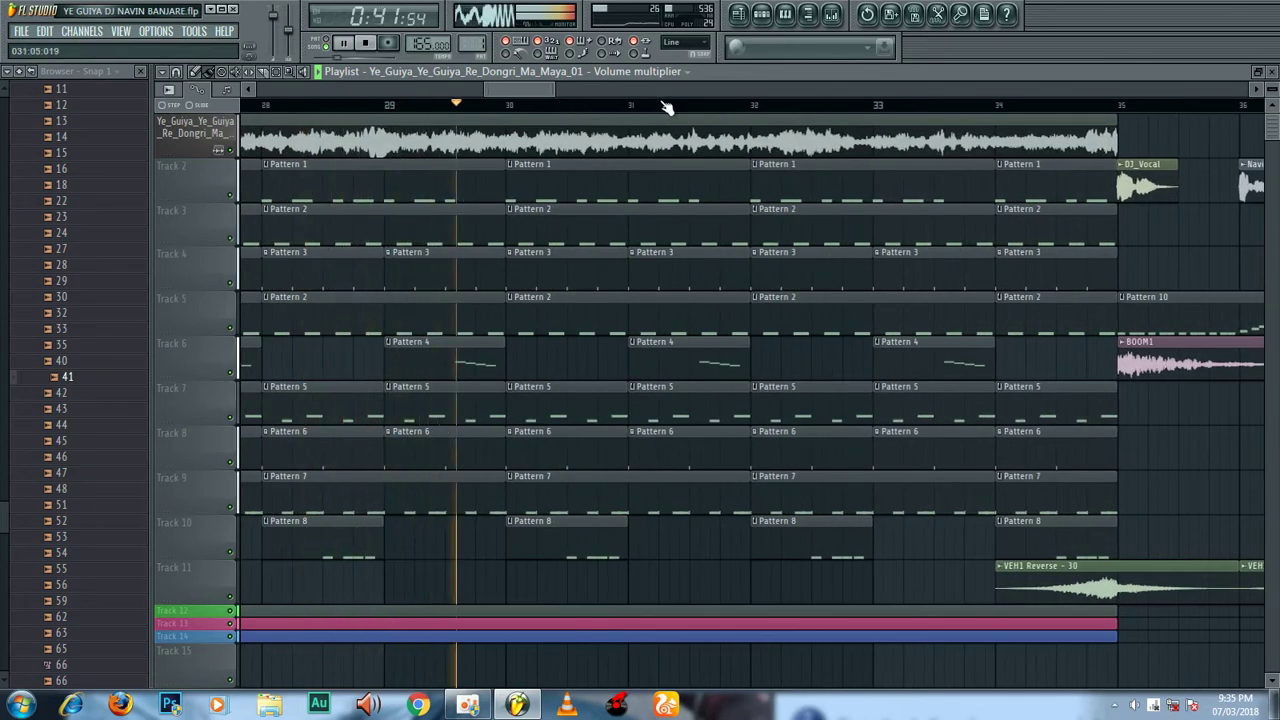
# Examine the break at bars 35 to 37 with its vocal, Pattern 10 and BOOM1 clips, and the patterns after it
pyautogui.scroll(-3, 880, 108)
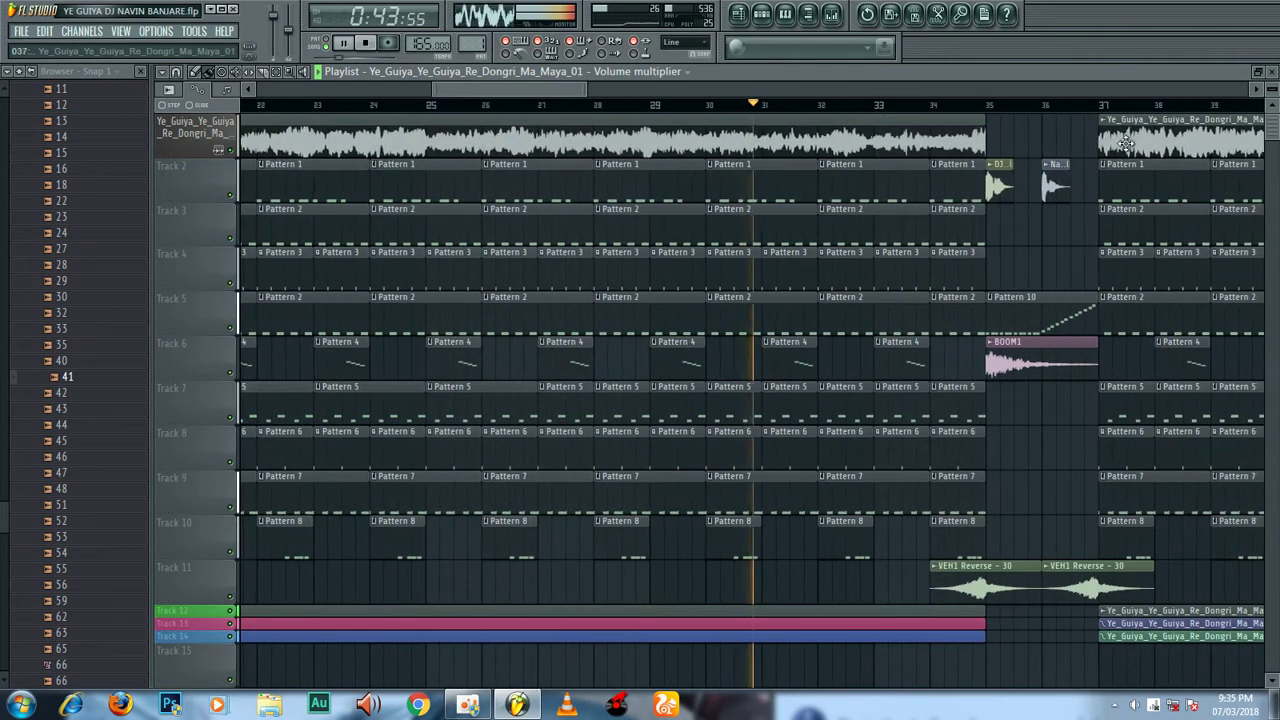
pyautogui.scroll(-5, 1140, 90)
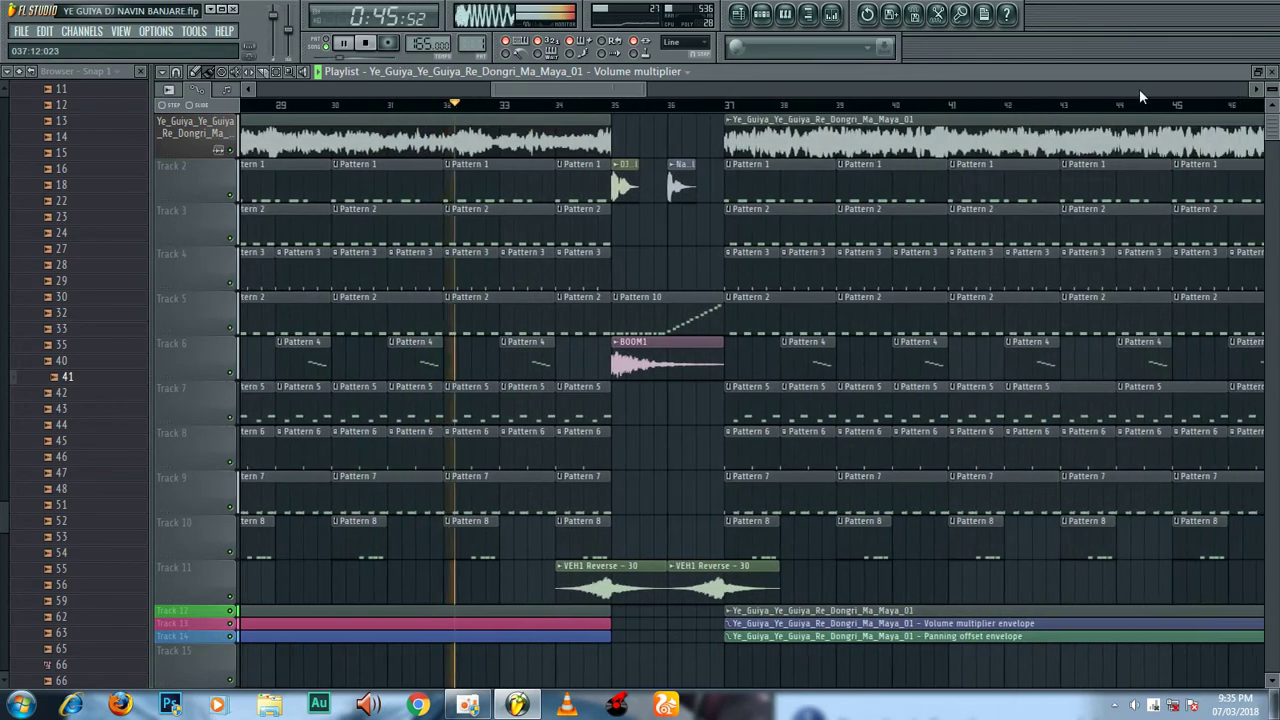
pyautogui.scroll(-1, 1139, 91)
pyautogui.scroll(3, 588, 103)
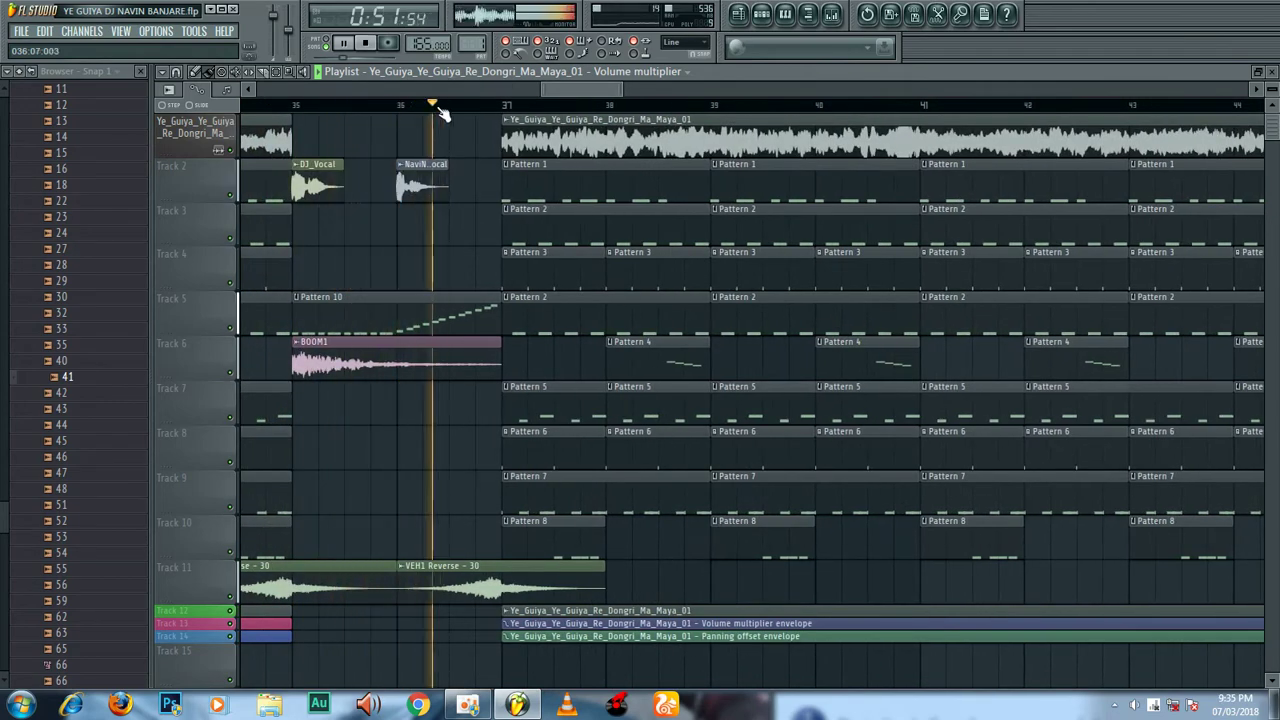
pyautogui.scroll(2, 443, 113)
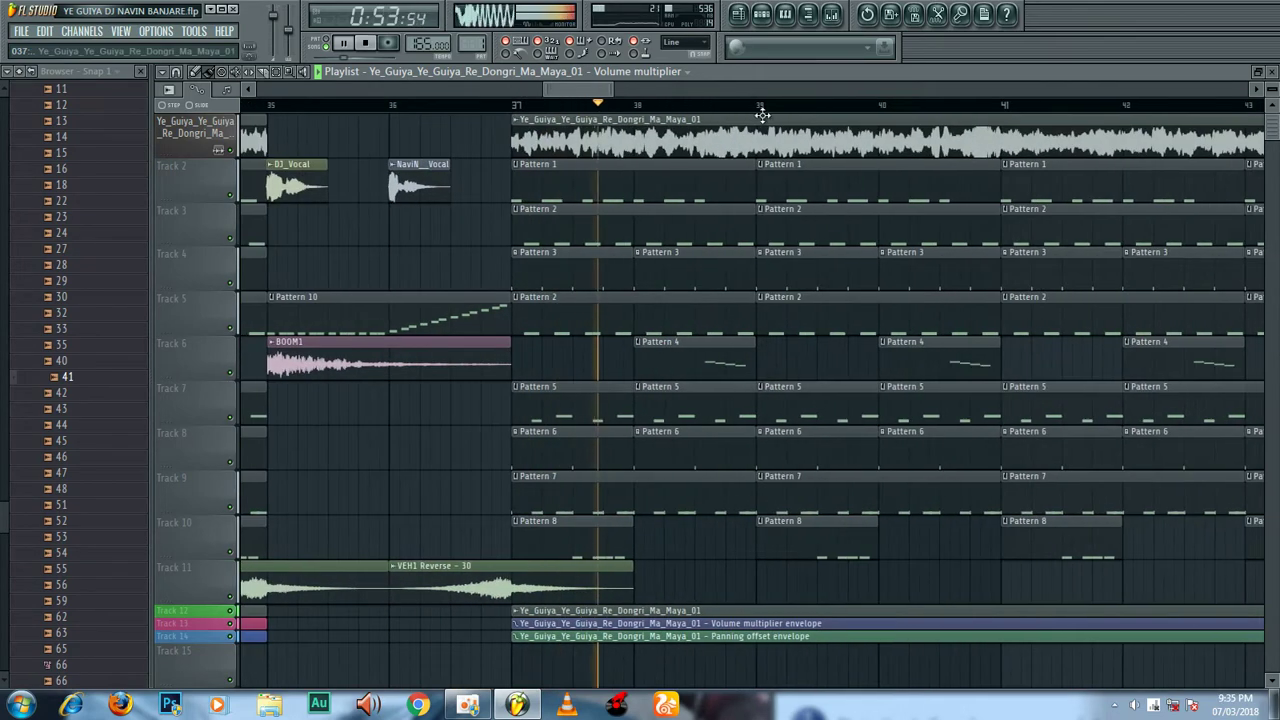
pyautogui.scroll(-4, 775, 117)
pyautogui.scroll(4, 794, 118)
pyautogui.scroll(-1, 797, 118)
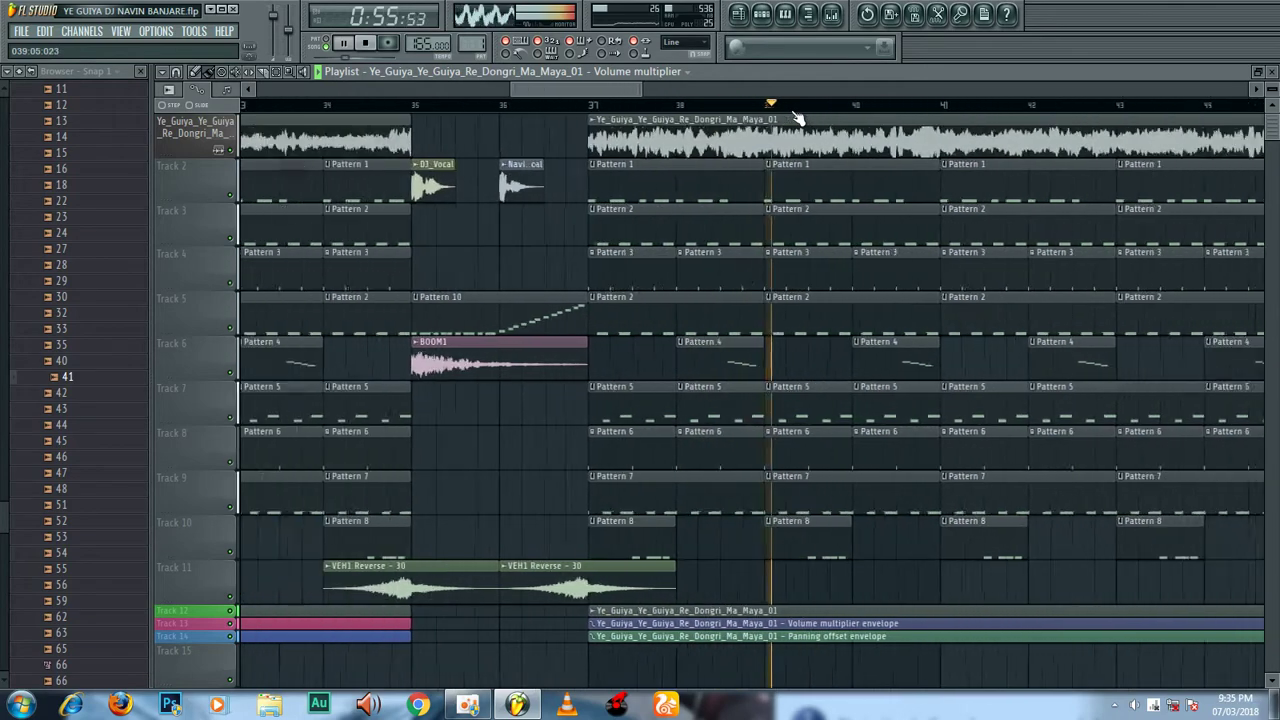
pyautogui.scroll(-2, 797, 118)
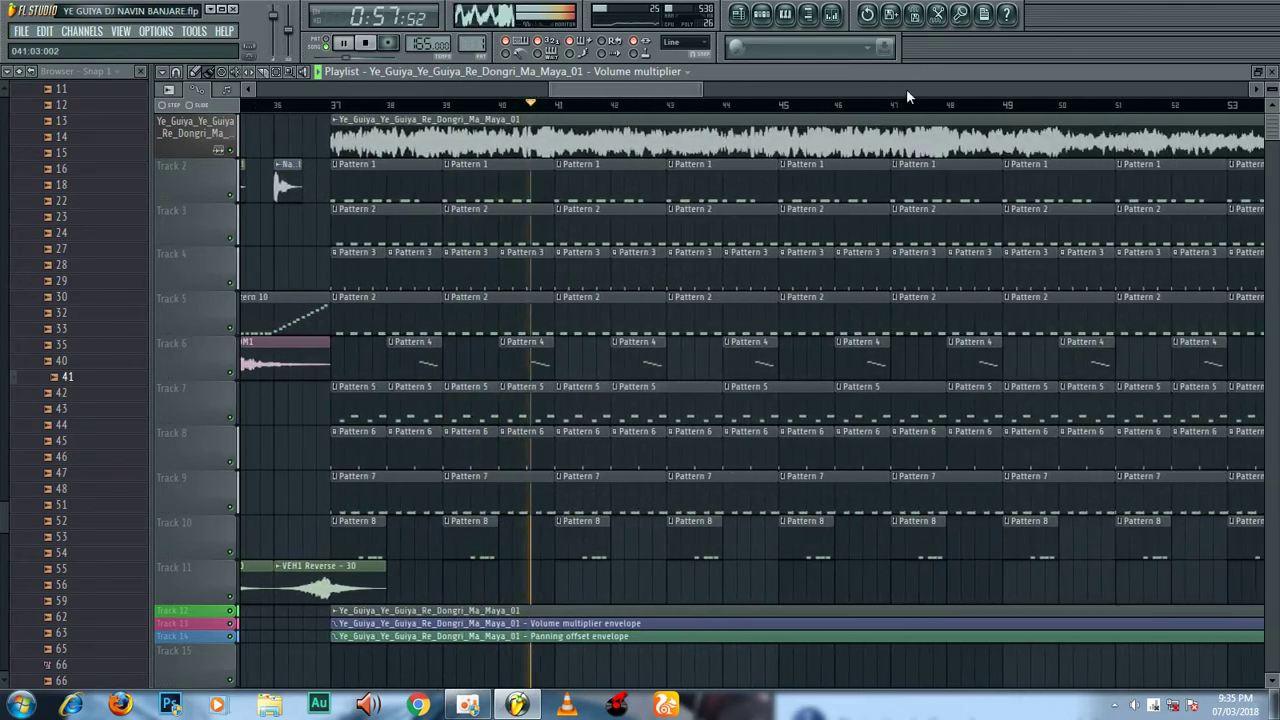
pyautogui.scroll(2, 811, 108)
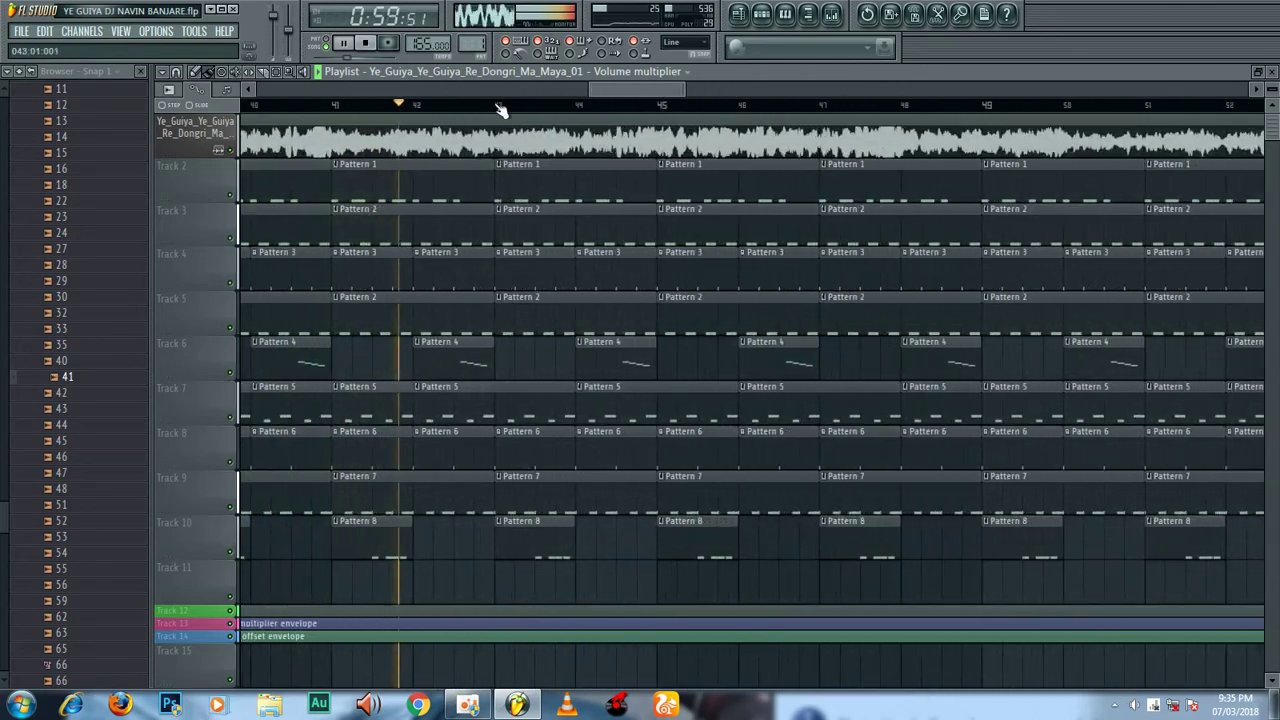
pyautogui.scroll(3, 500, 110)
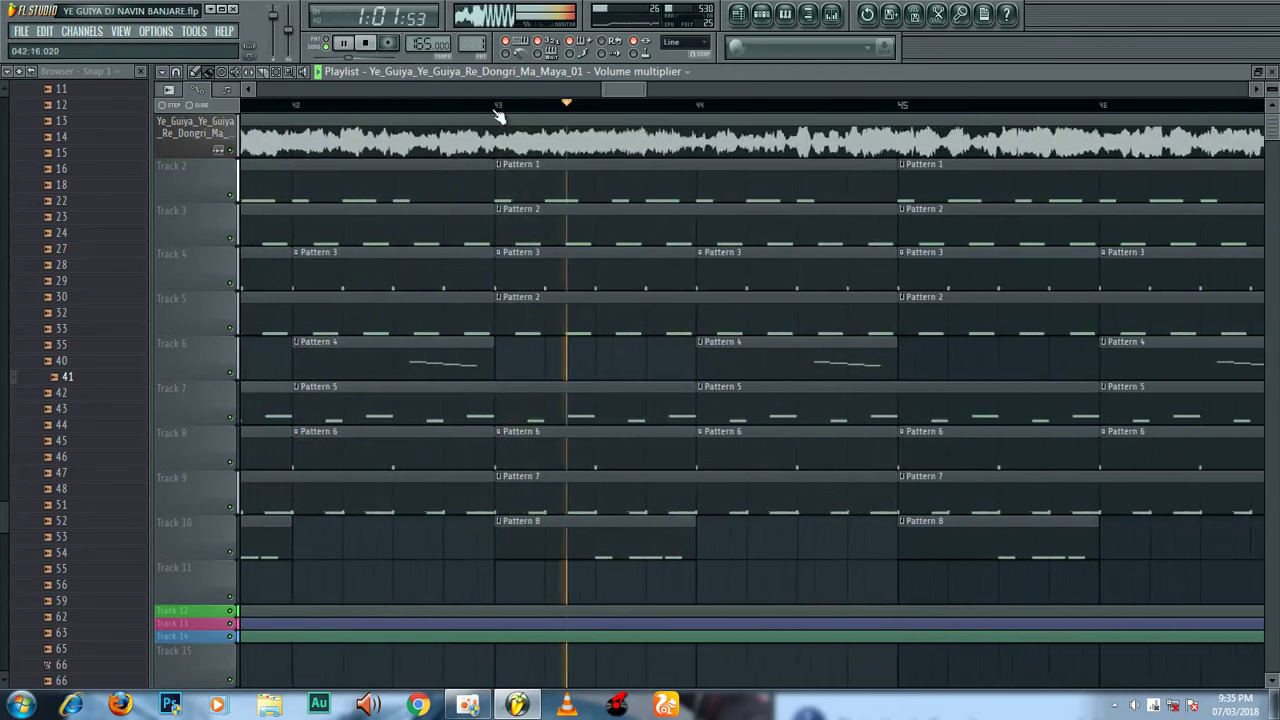
# Review the rest of the arrangement, focusing on the Tapori_Beat_23 break at bar 56 and the VES1 FX Boom transition at bar 60
pyautogui.scroll(-8, 497, 116)
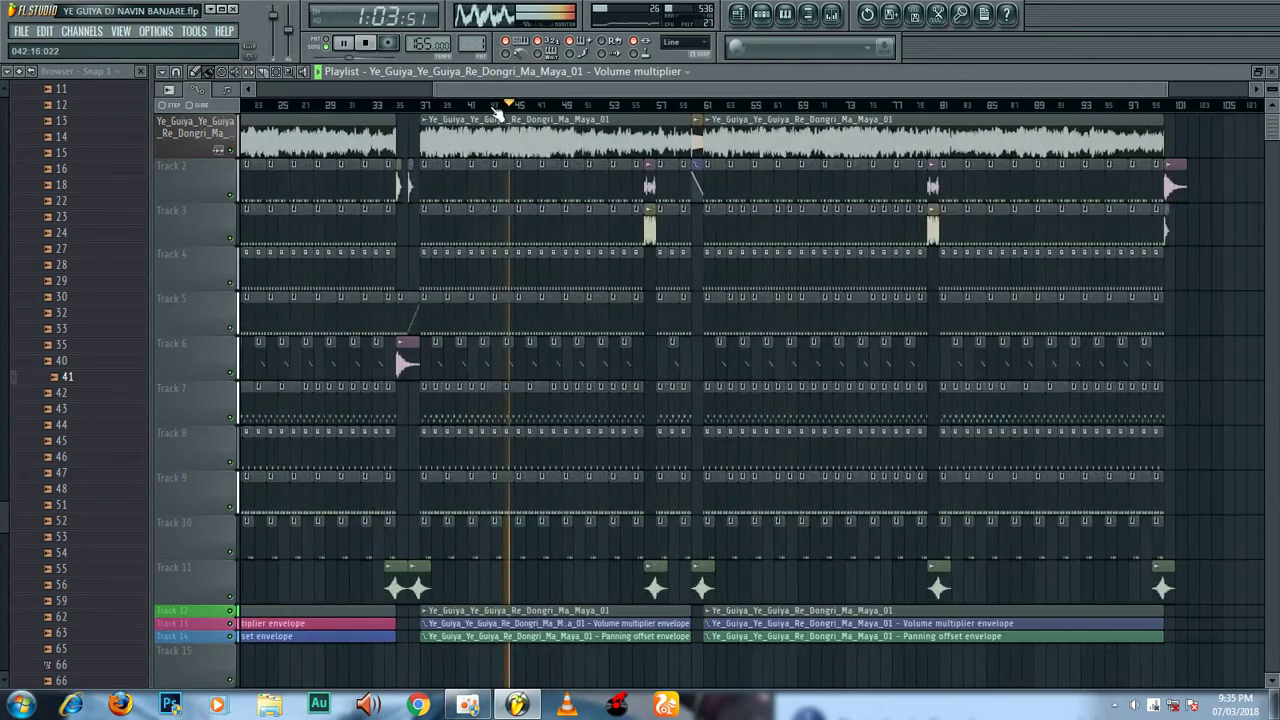
pyautogui.scroll(-2, 497, 113)
pyautogui.scroll(4, 765, 115)
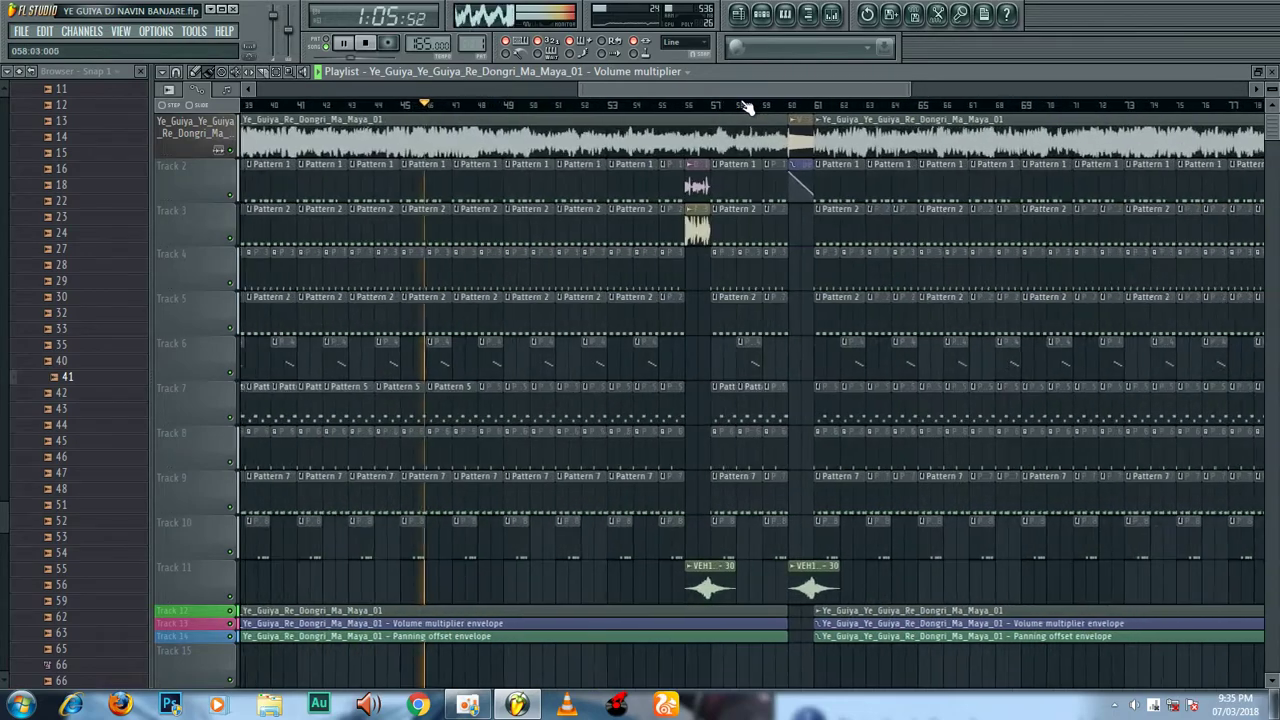
pyautogui.scroll(2, 640, 112)
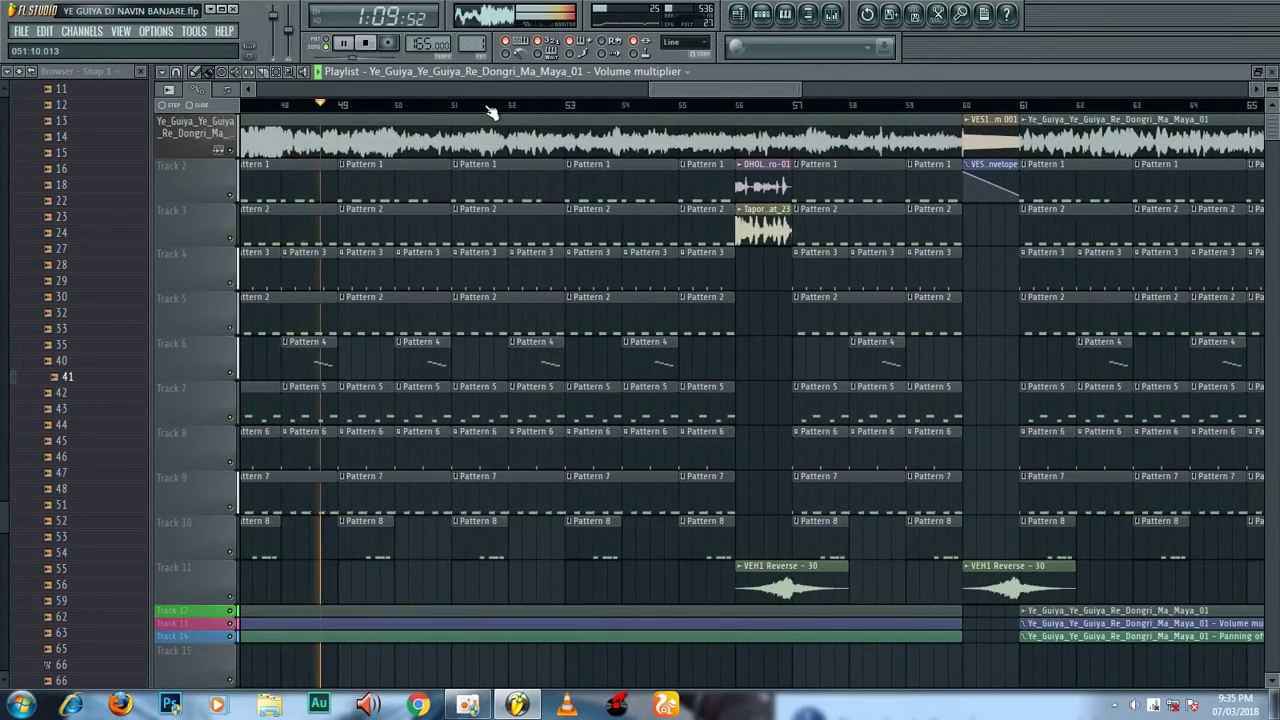
pyautogui.scroll(3, 492, 112)
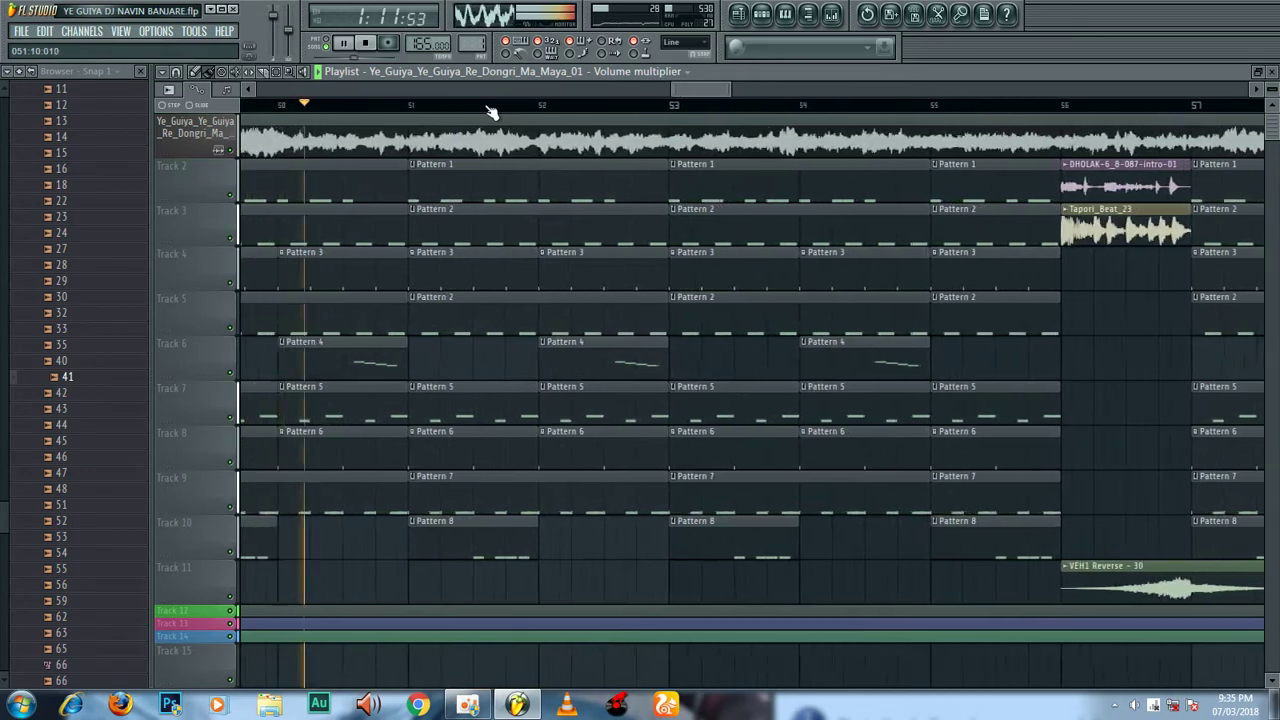
pyautogui.scroll(3, 492, 112)
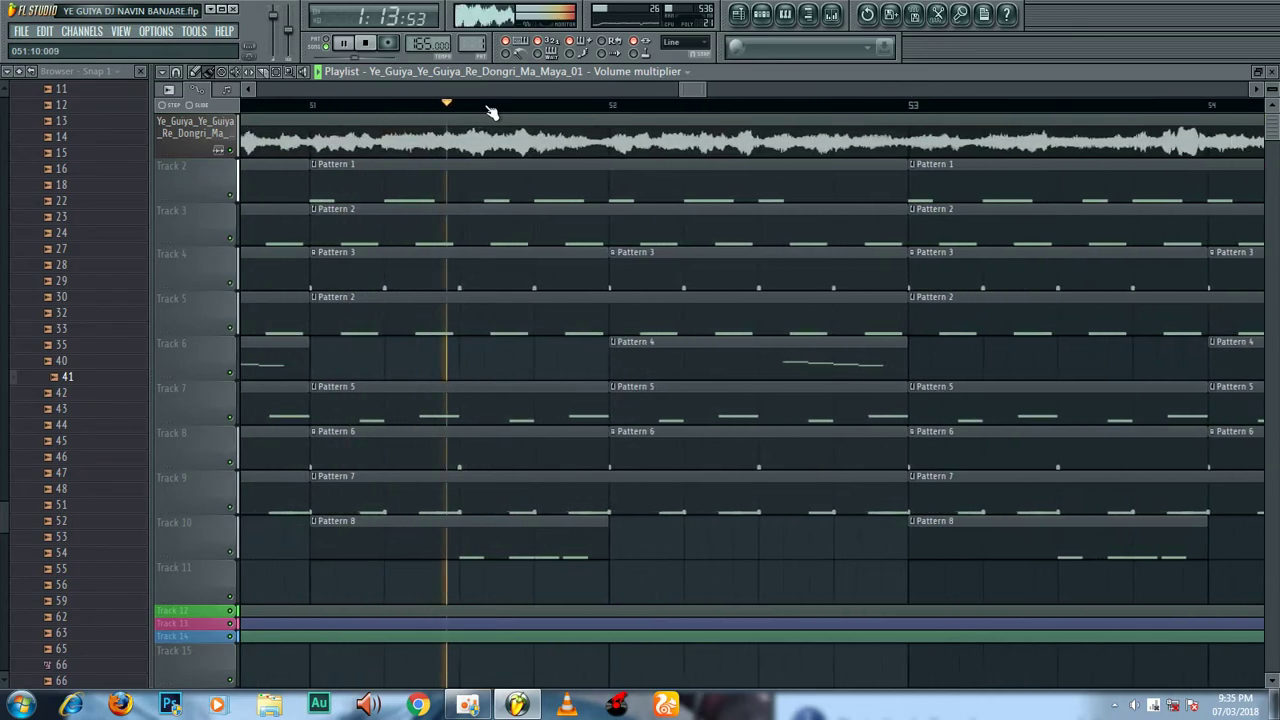
pyautogui.scroll(-6, 492, 112)
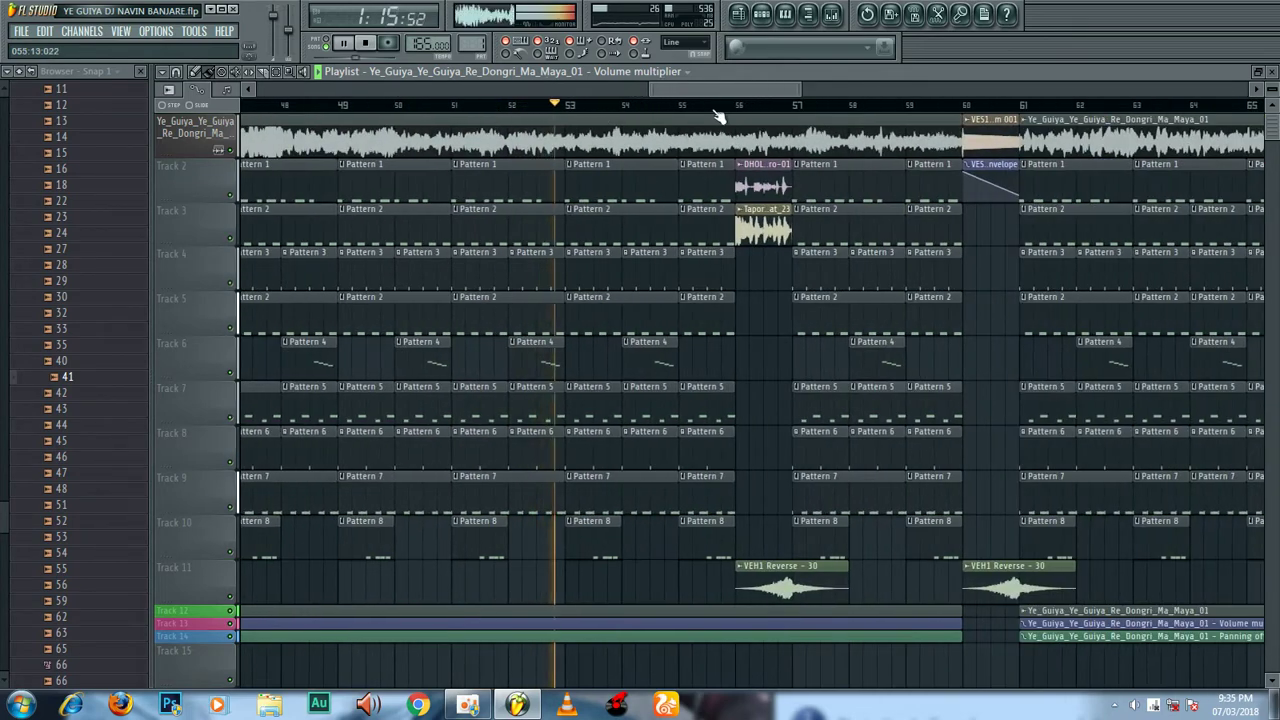
pyautogui.hscroll(7, 877, 88)
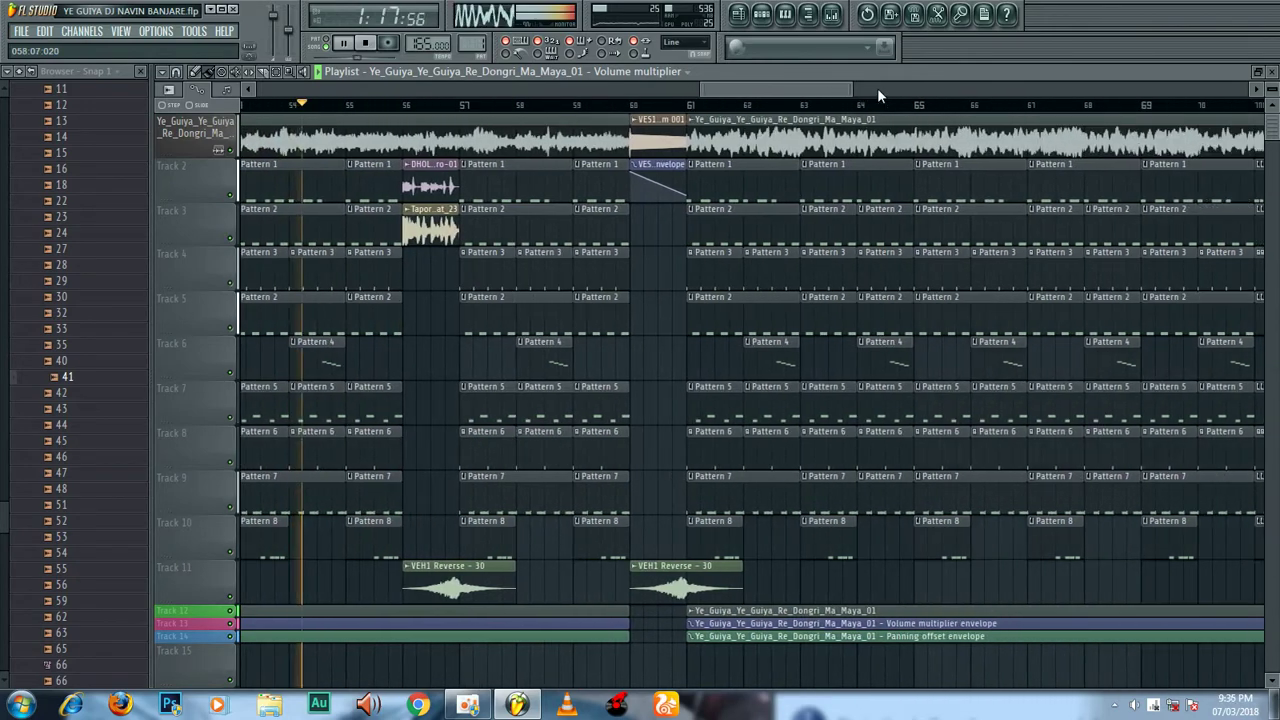
pyautogui.scroll(3, 340, 108)
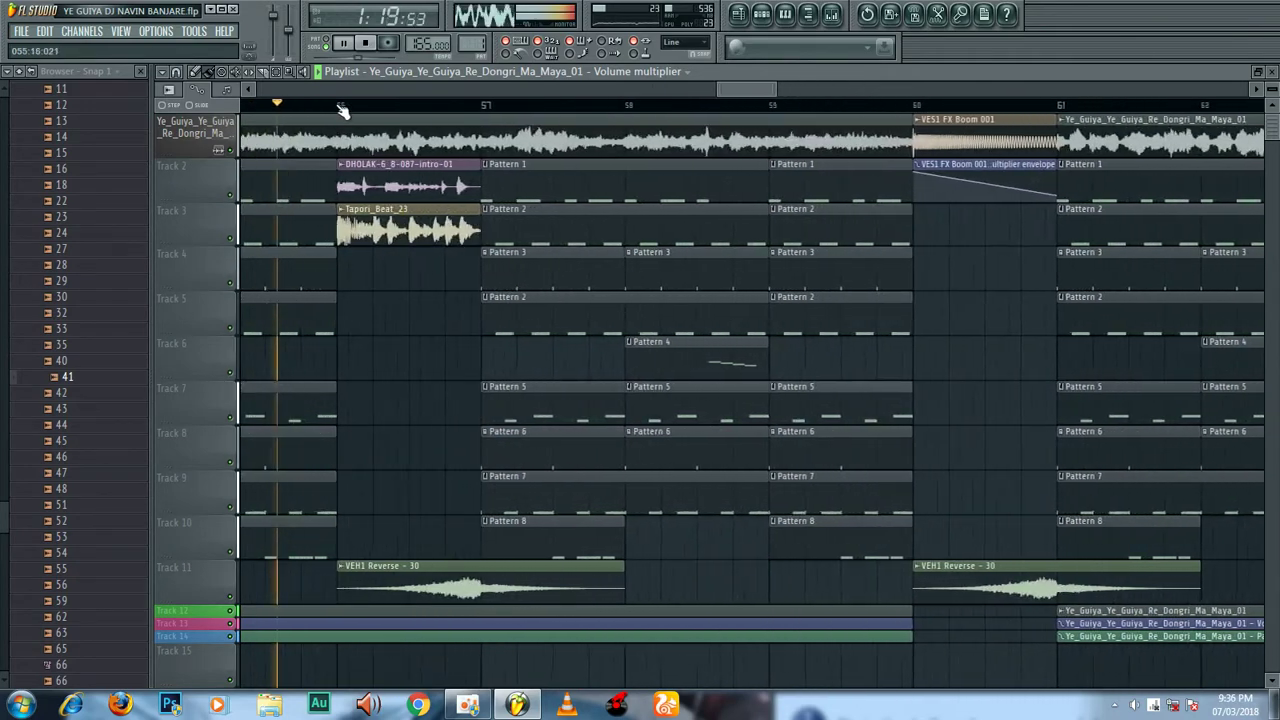
pyautogui.scroll(-4, 340, 108)
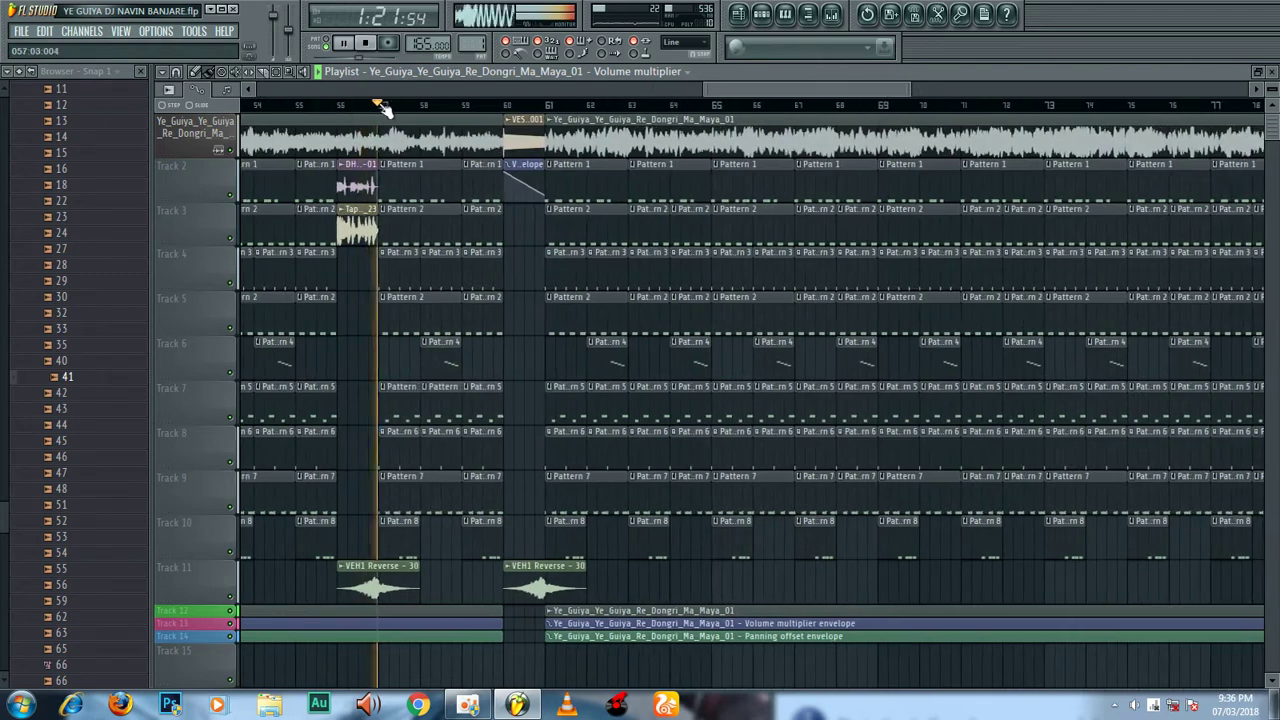
pyautogui.scroll(2, 463, 110)
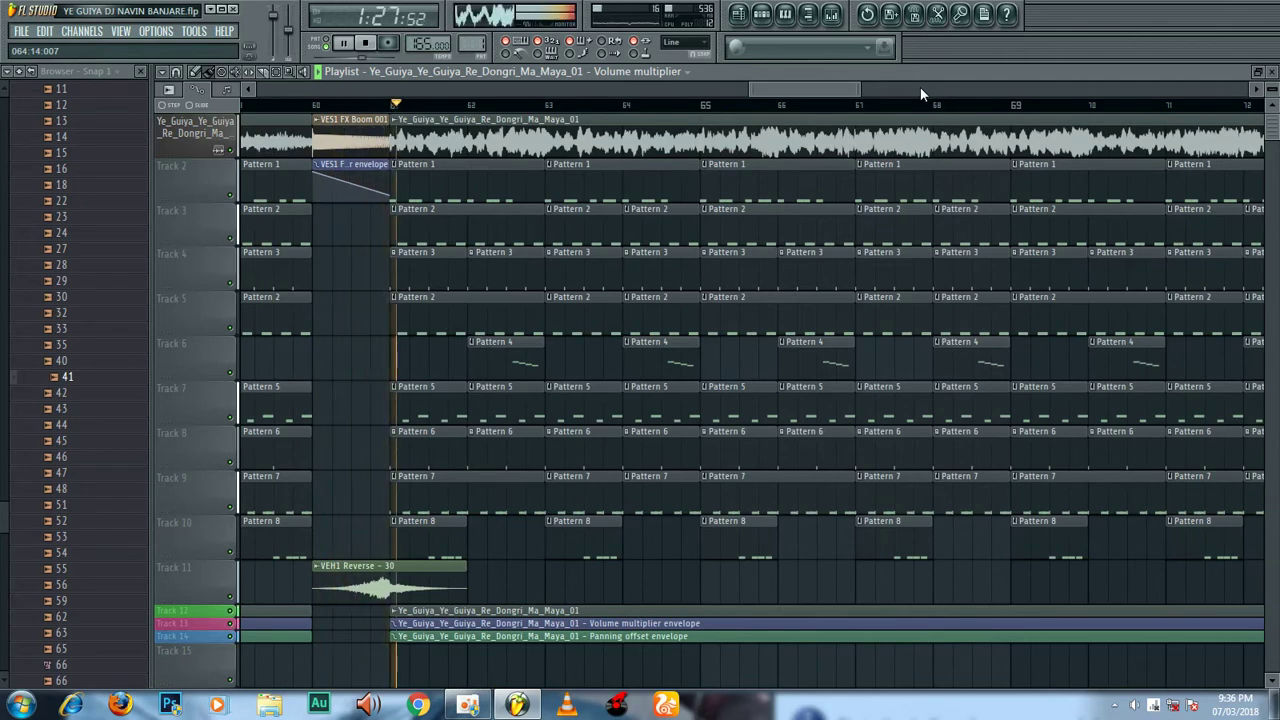
# Open the mixer and show the effect chain of the DJ_Vocal track
pyautogui.click(845, 18)
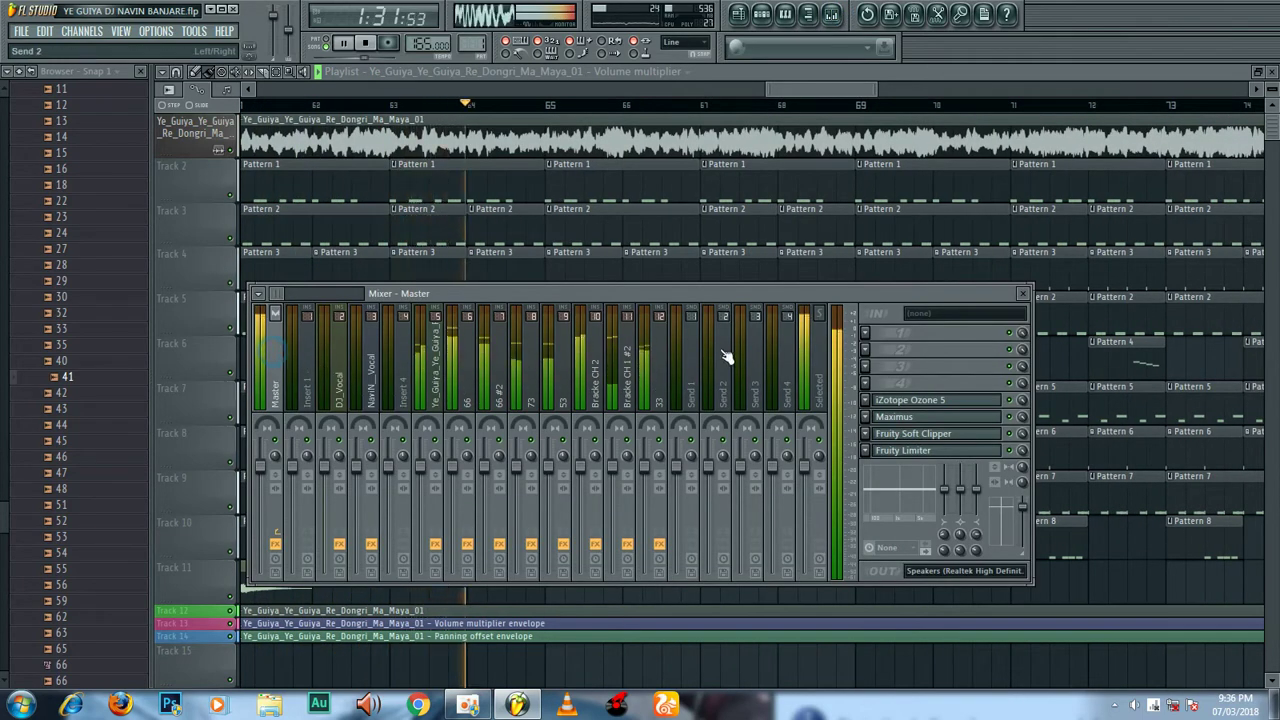
pyautogui.click(340, 365)
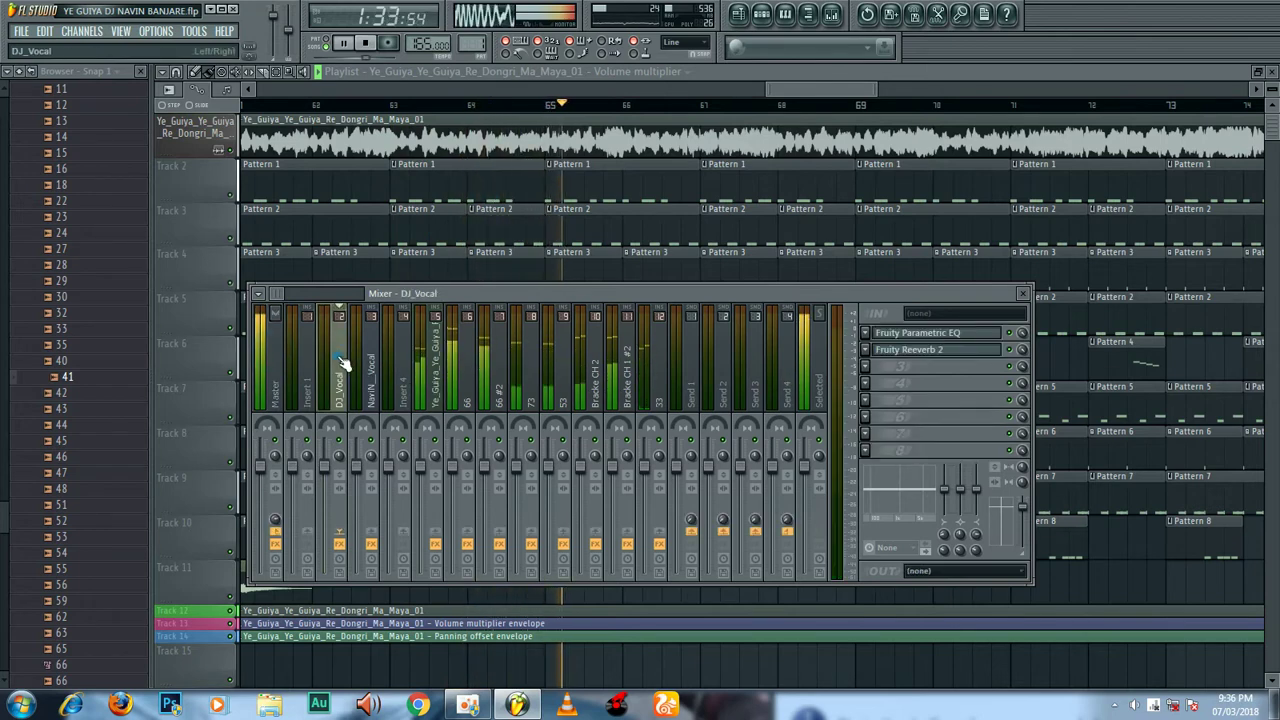
# Show the effect chain of the Ye_Guiya_Ye_Guiya_Re_Dongri_Ma_Maya_01 mixer track, and close the mixer
pyautogui.click(442, 340)
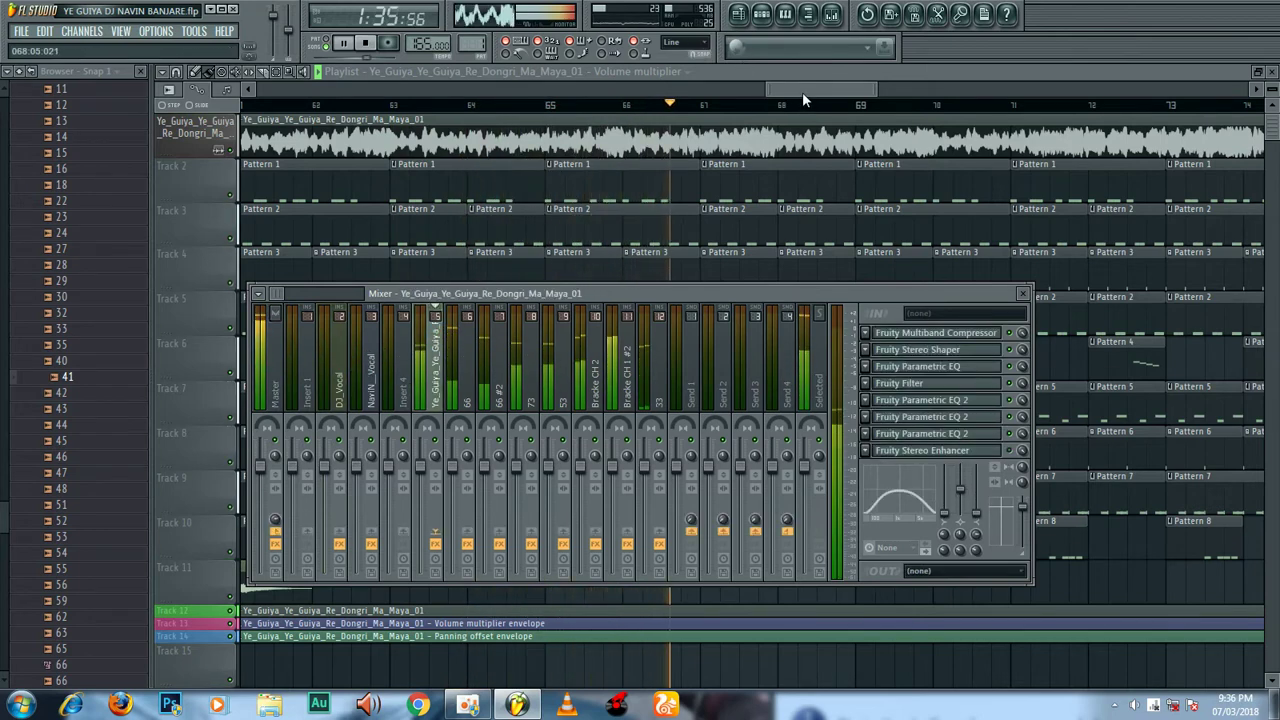
pyautogui.press('F9')
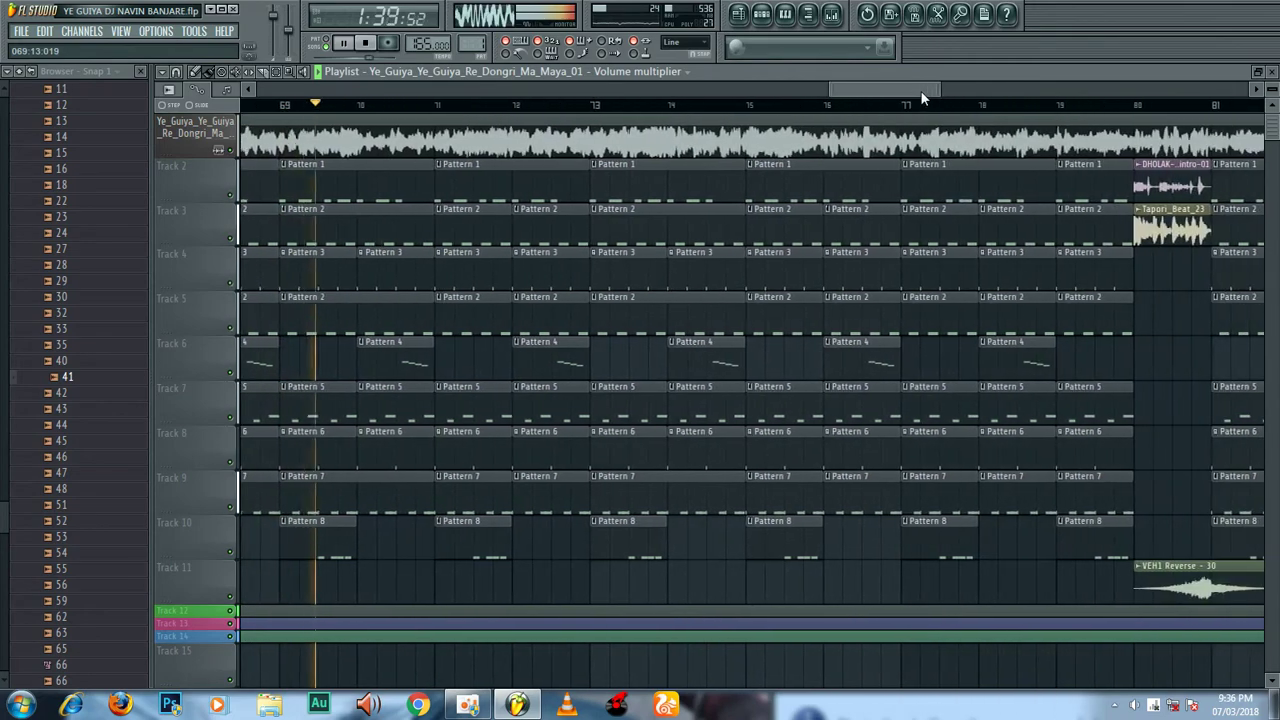
# Show the channels used by Pattern 1 in the step sequencer, and return to the playlist
pyautogui.click(768, 16)
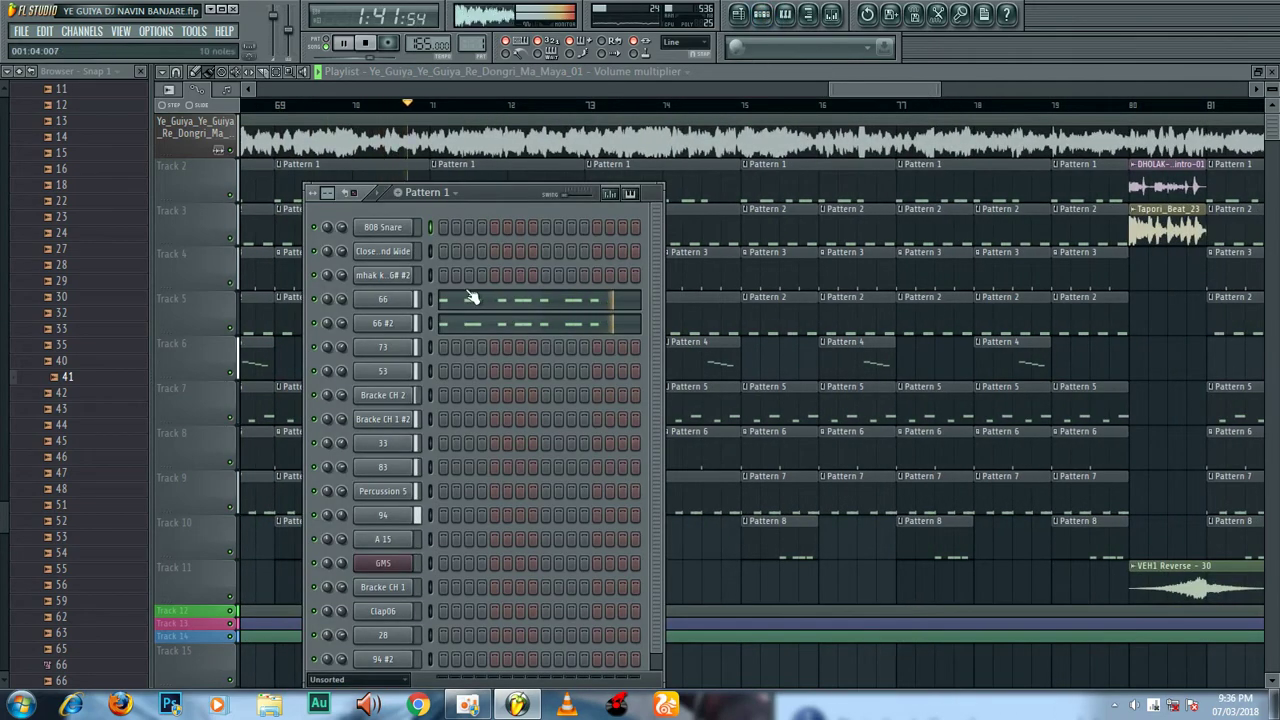
pyautogui.click(417, 190)
pyautogui.click(418, 204)
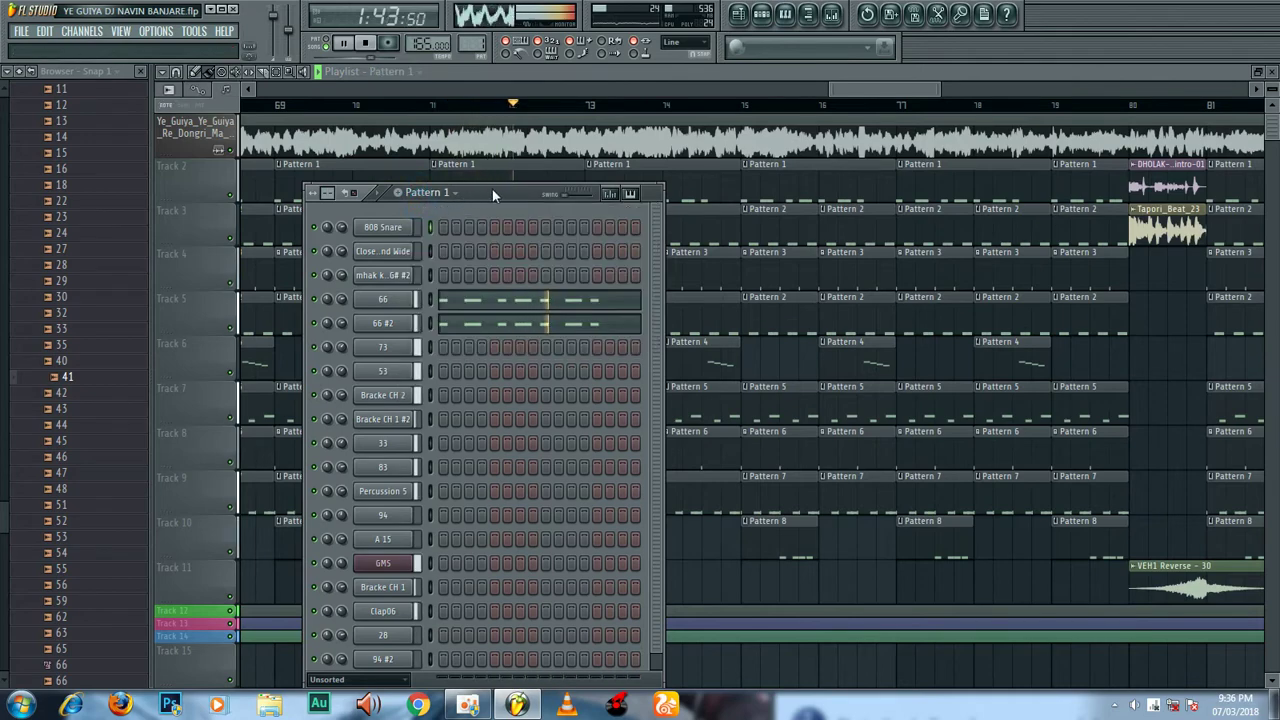
pyautogui.moveTo(492, 189); pyautogui.dragTo(861, 124)
pyautogui.click(855, 90)
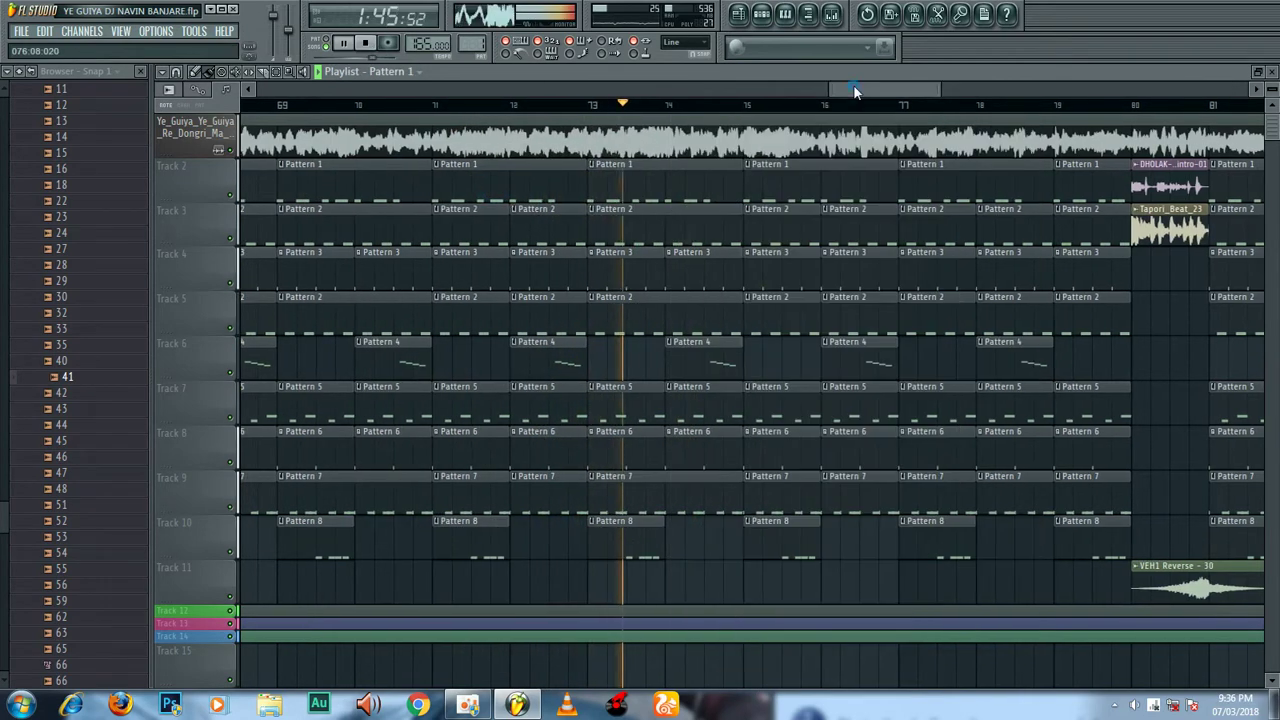
# Examine the break at bar 80 with its DHOLAK intro, Tapori_Beat_23 and VEH1 Reverse clips, and the patterns around it
pyautogui.scroll(-2, 982, 106)
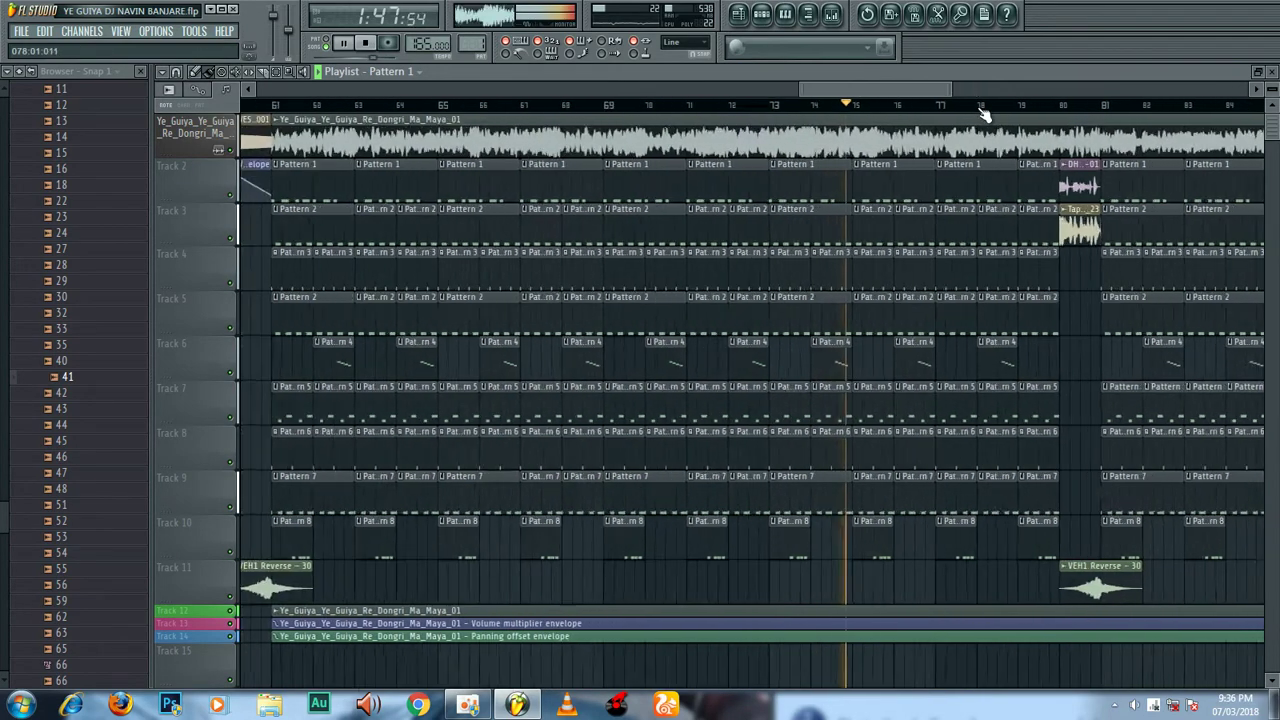
pyautogui.scroll(2, 983, 105)
pyautogui.scroll(-2, 992, 89)
pyautogui.hscroll(6, 992, 88)
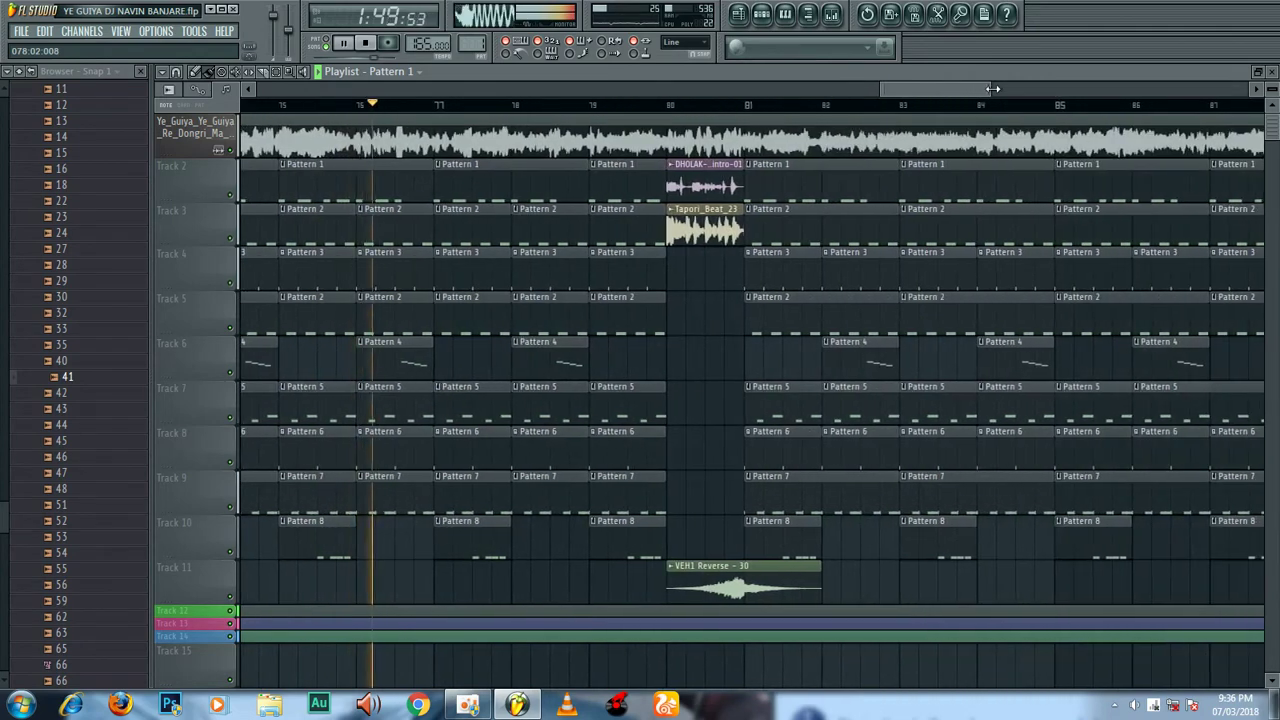
pyautogui.scroll(-3, 763, 102)
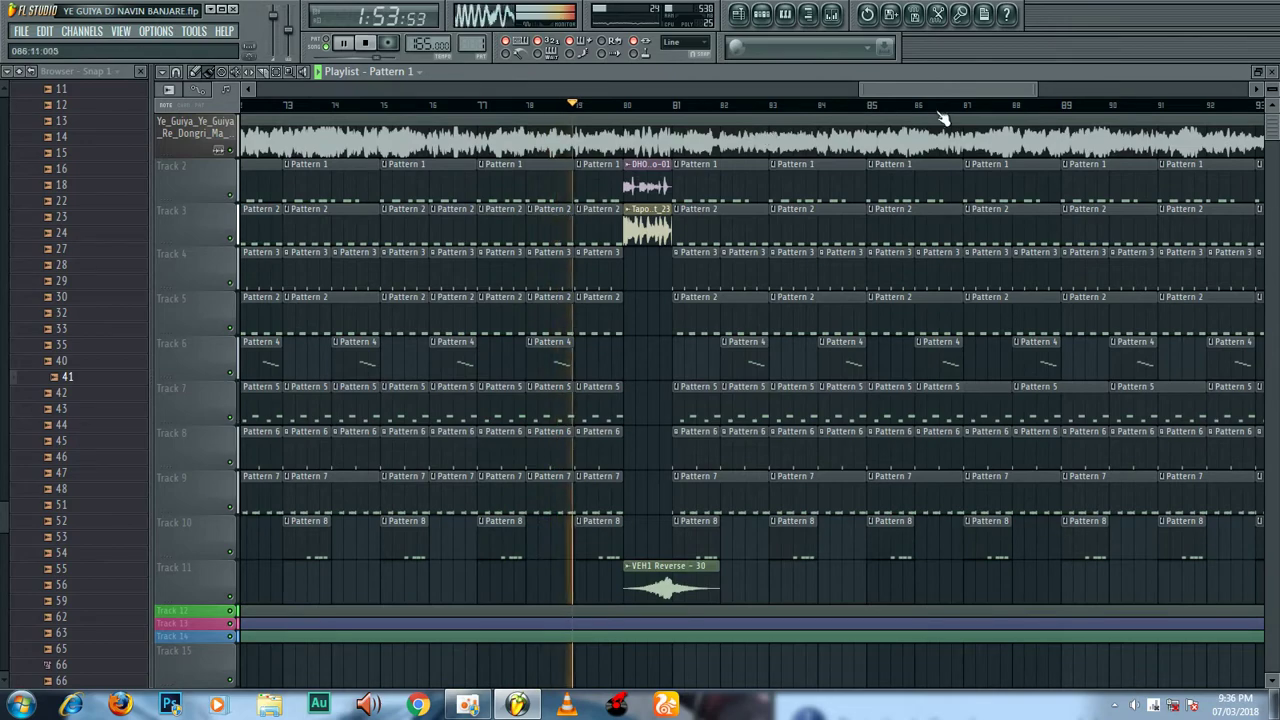
pyautogui.hscroll(5, 1070, 88)
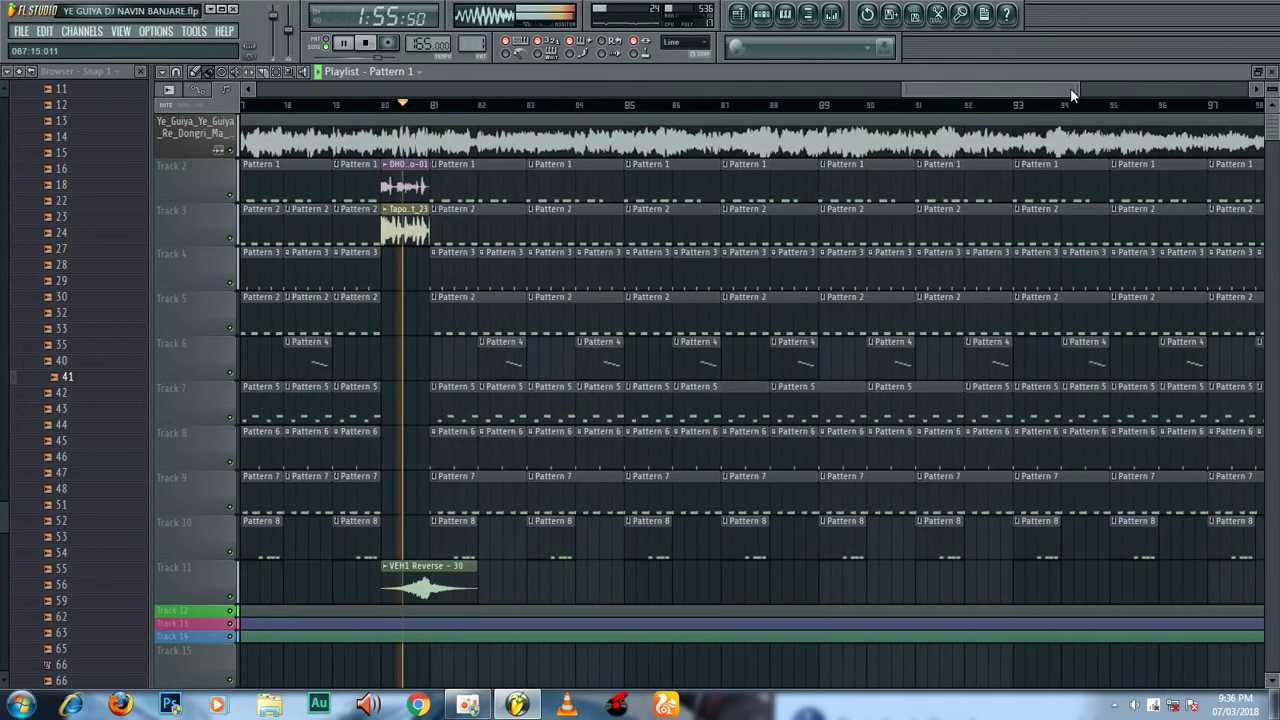
pyautogui.scroll(3, 588, 114)
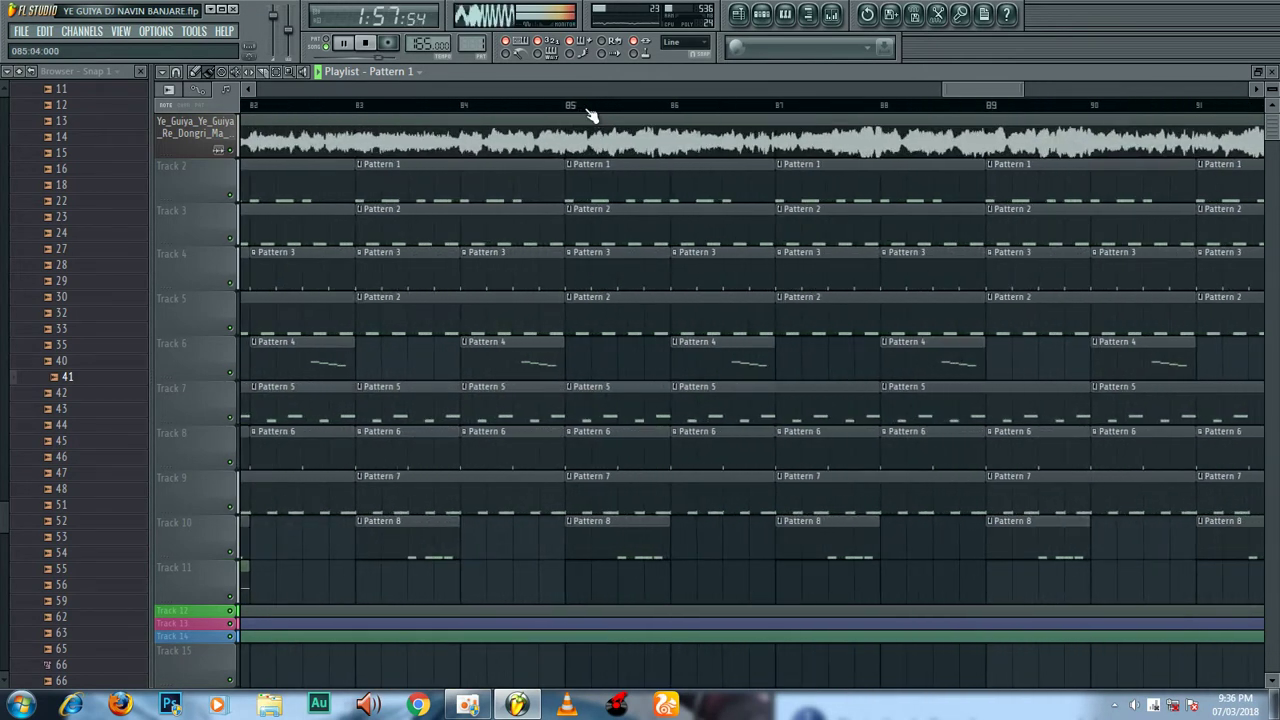
pyautogui.scroll(-2, 586, 108)
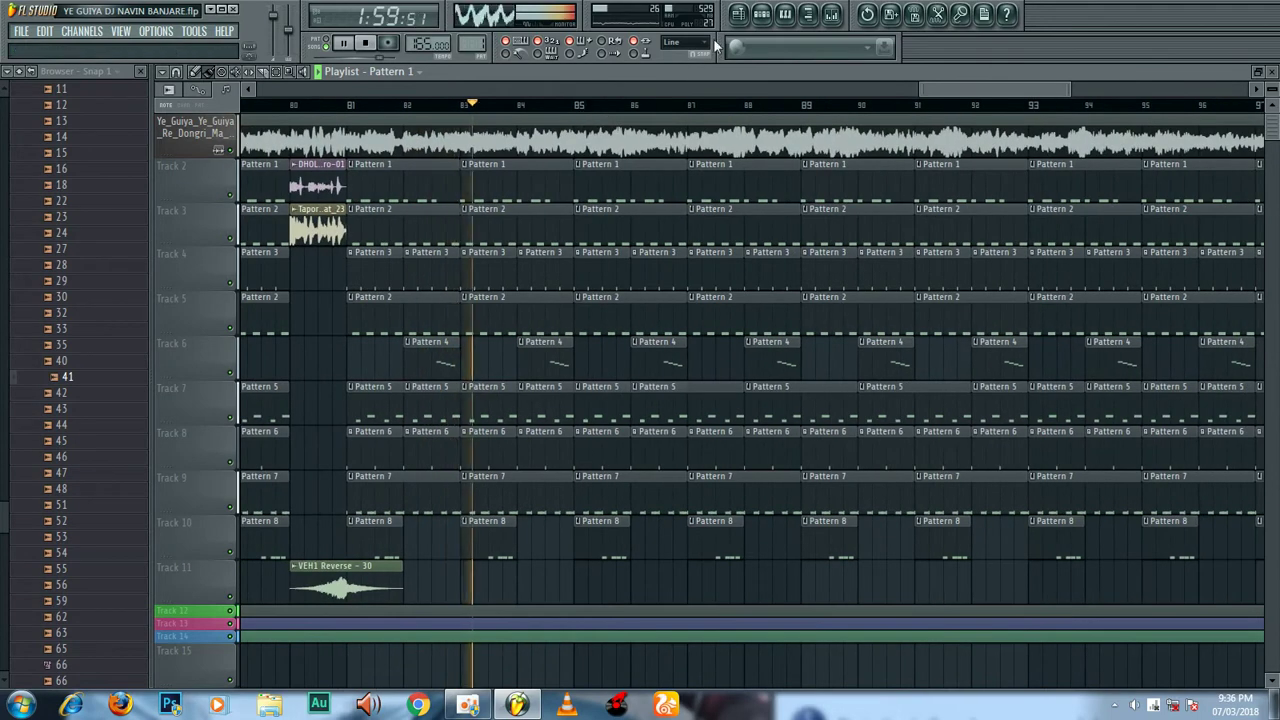
# Switch the step sequencer to Pattern 2, and return to the playlist
pyautogui.click(763, 15)
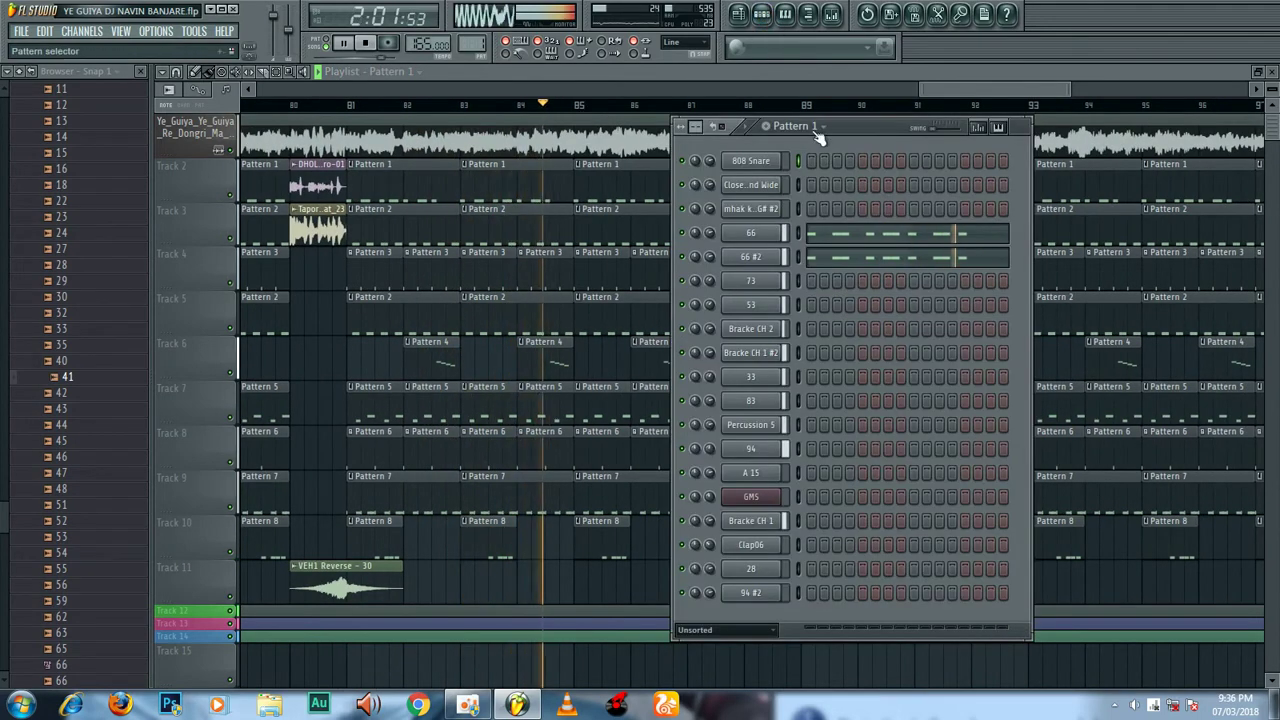
pyautogui.click(805, 127)
pyautogui.click(802, 159)
pyautogui.moveTo(823, 130); pyautogui.dragTo(462, 137)
pyautogui.click(931, 91)
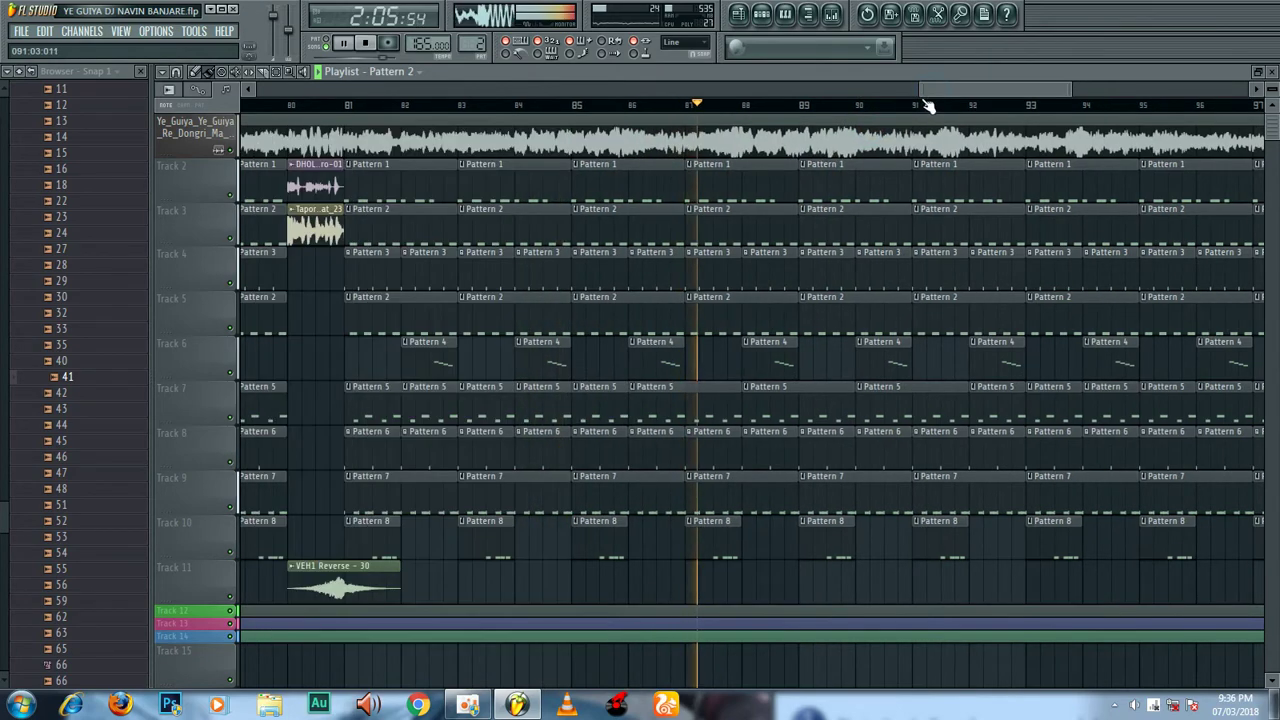
# Review the arrangement up to the BOOM1 clip at bar 100, and pause the song playback
pyautogui.scroll(-1, 928, 106)
pyautogui.scroll(-2, 928, 105)
pyautogui.moveTo(926, 92); pyautogui.dragTo(980, 92)
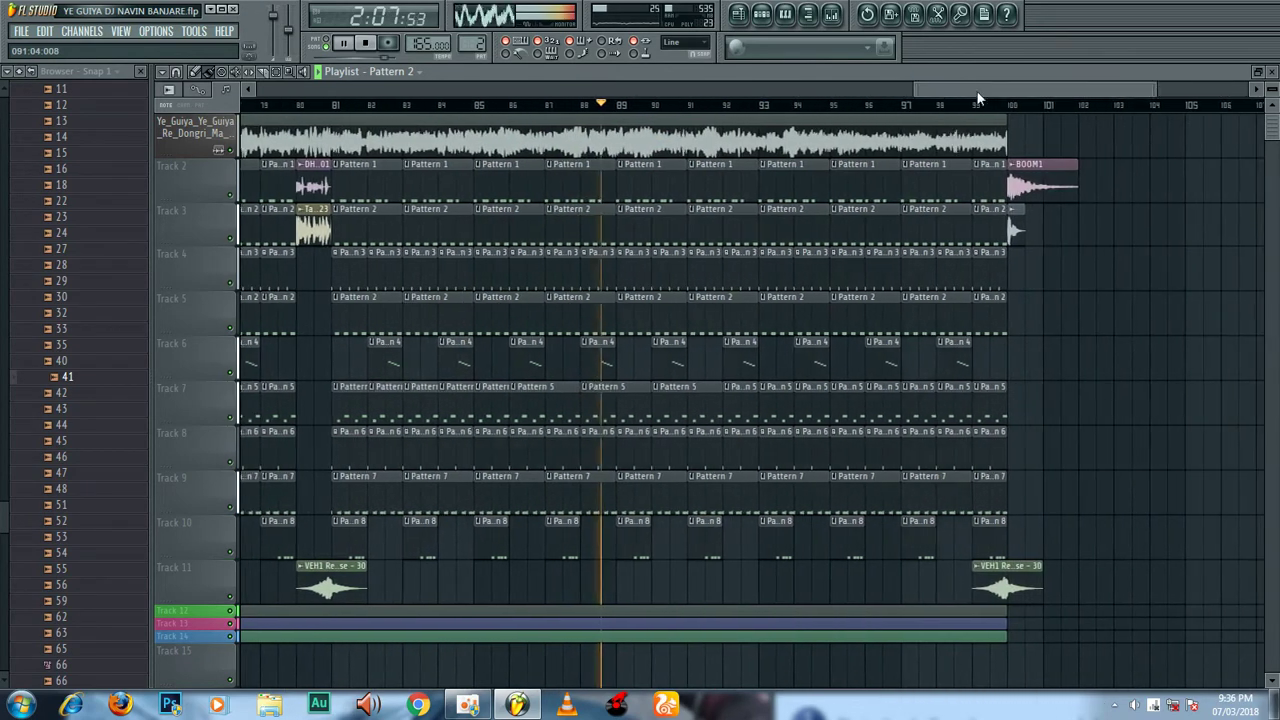
pyautogui.click(345, 45)
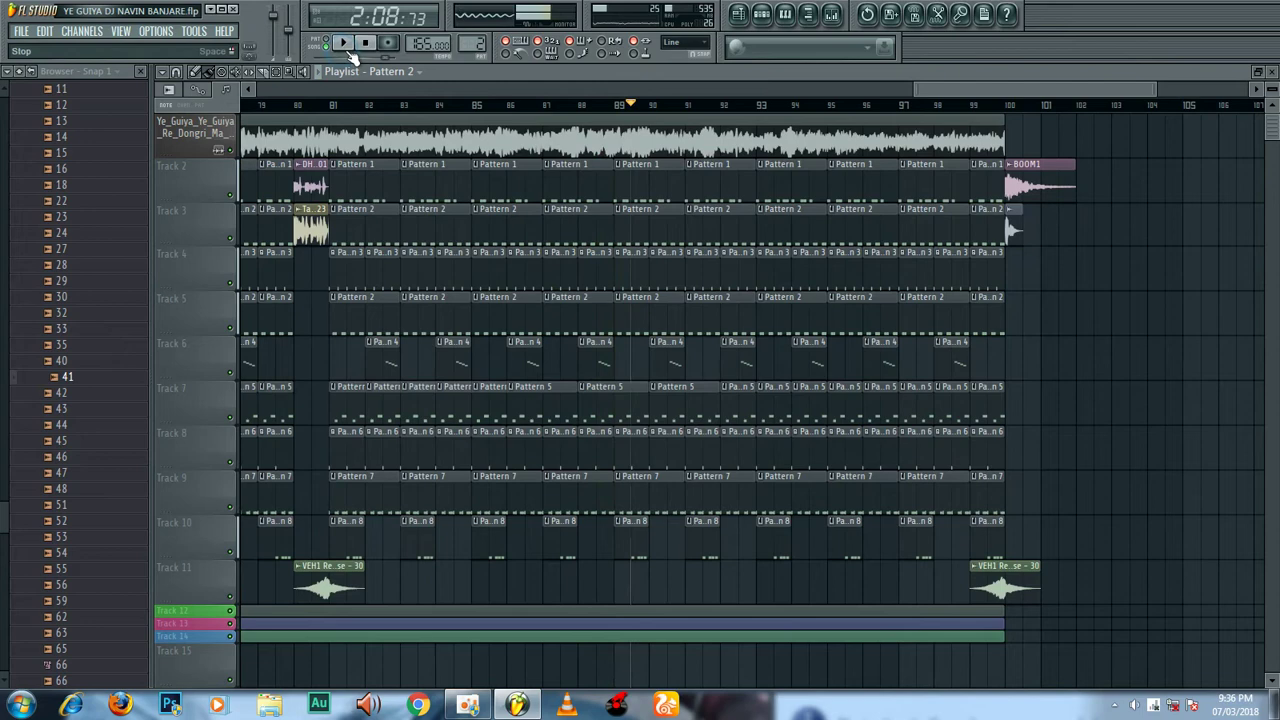
# Play Pattern 1 on its own and inspect the notes of channel 66 in the piano roll
pyautogui.click(761, 14)
pyautogui.click(421, 143)
pyautogui.click(385, 152)
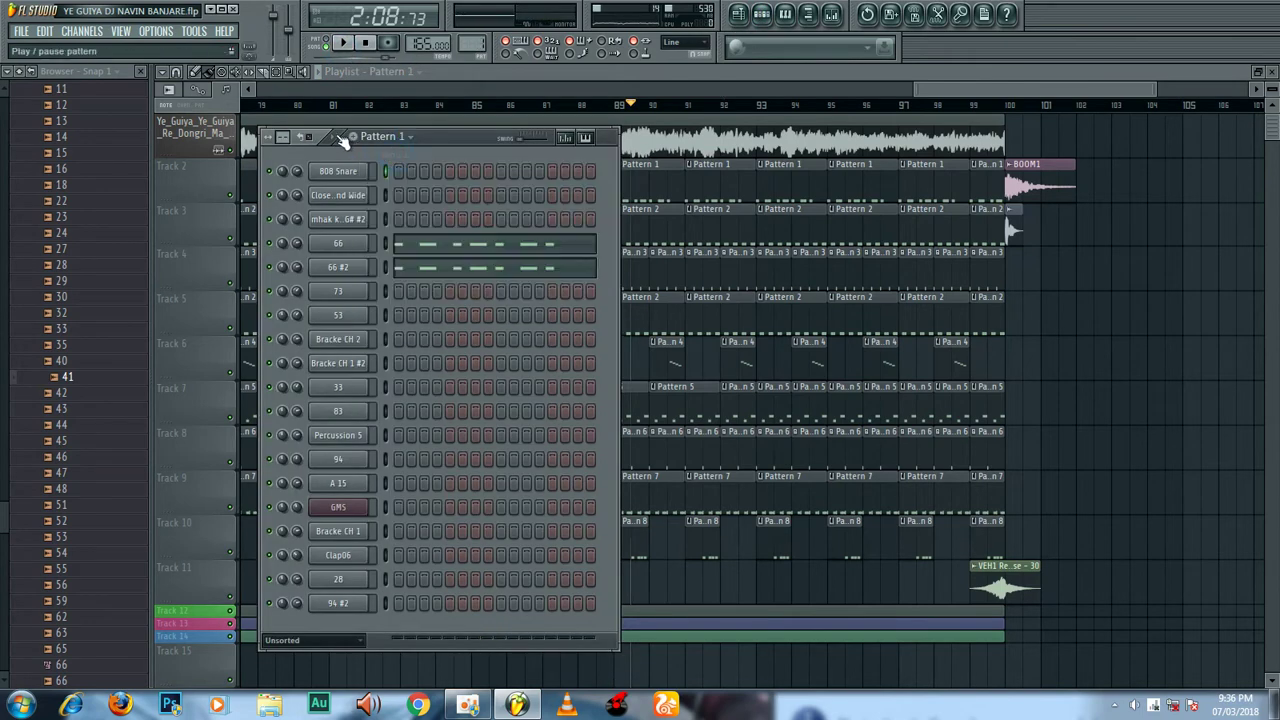
pyautogui.click(432, 247)
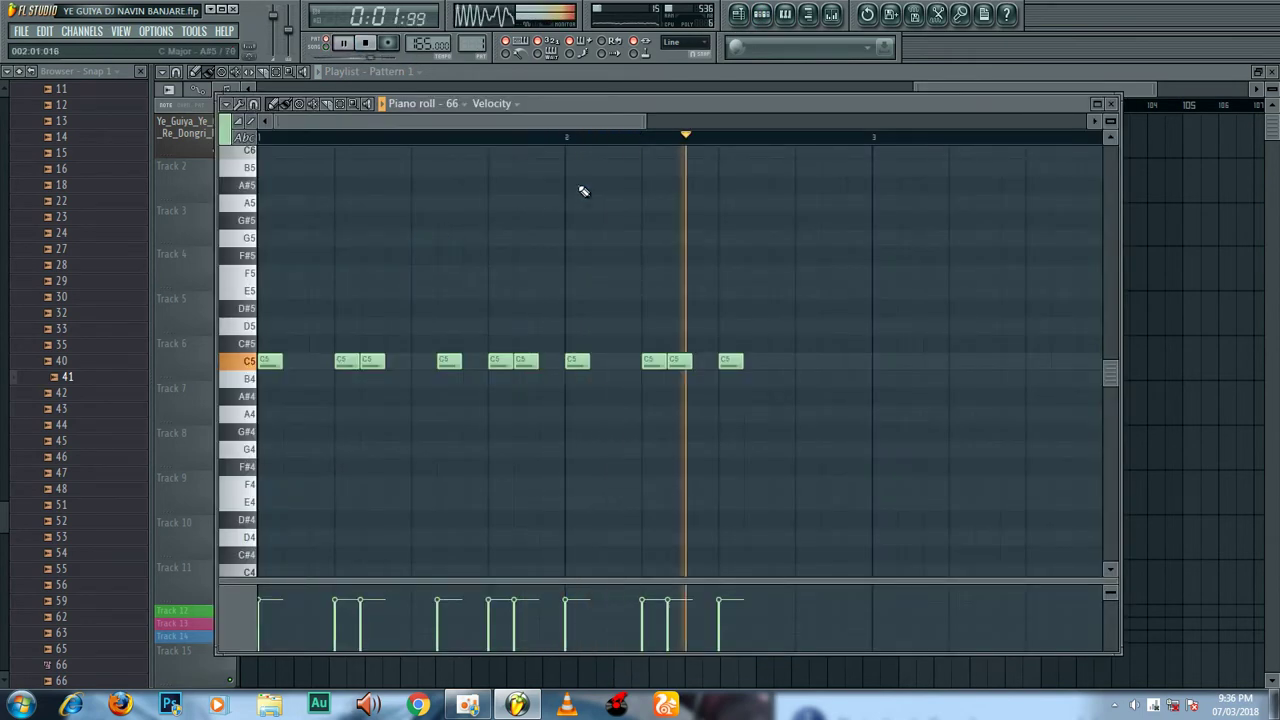
pyautogui.click(1110, 106)
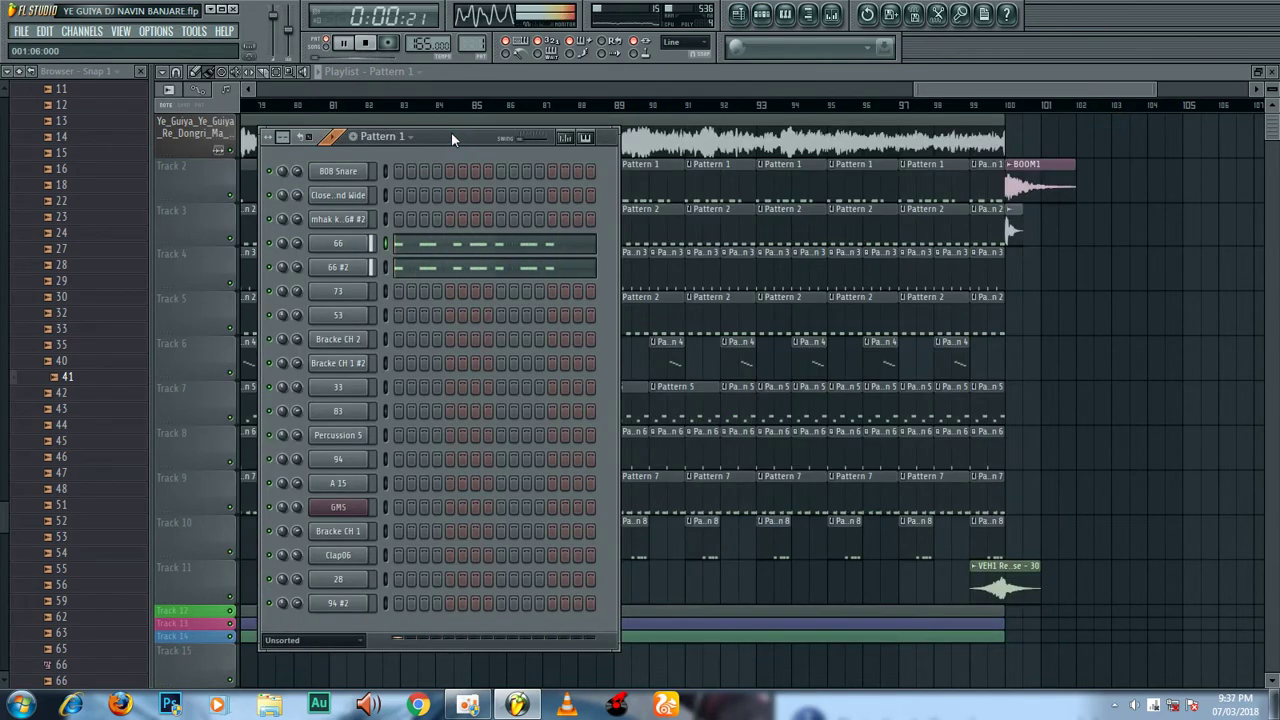
# Audition Patterns 2 to 5 one after another in the step sequencer
pyautogui.press('+')
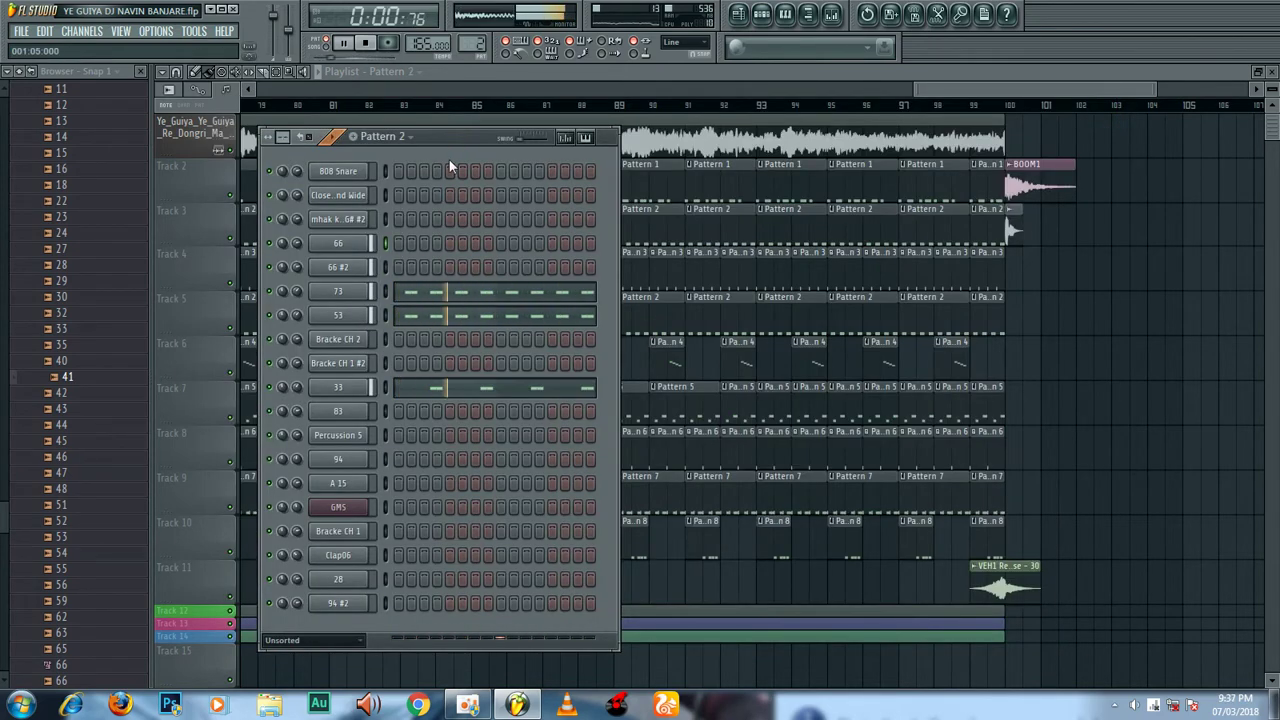
pyautogui.moveTo(456, 136); pyautogui.dragTo(574, 88)
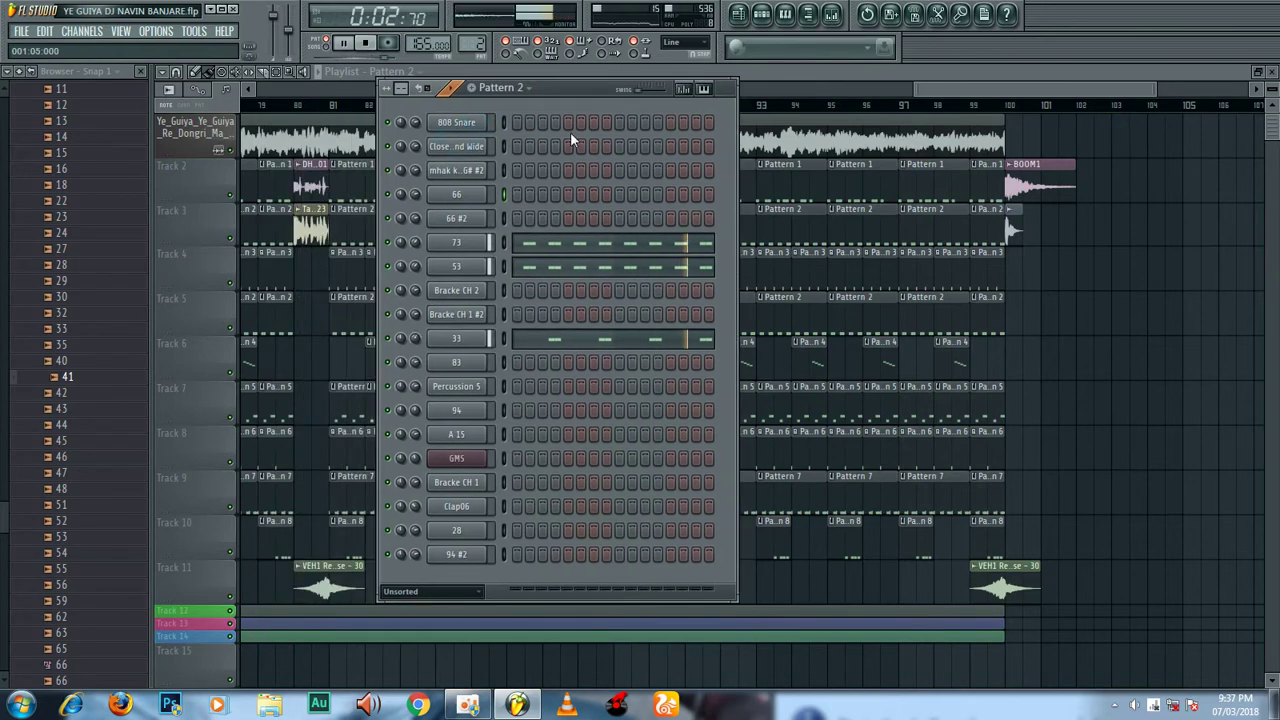
pyautogui.press('KP_Add')
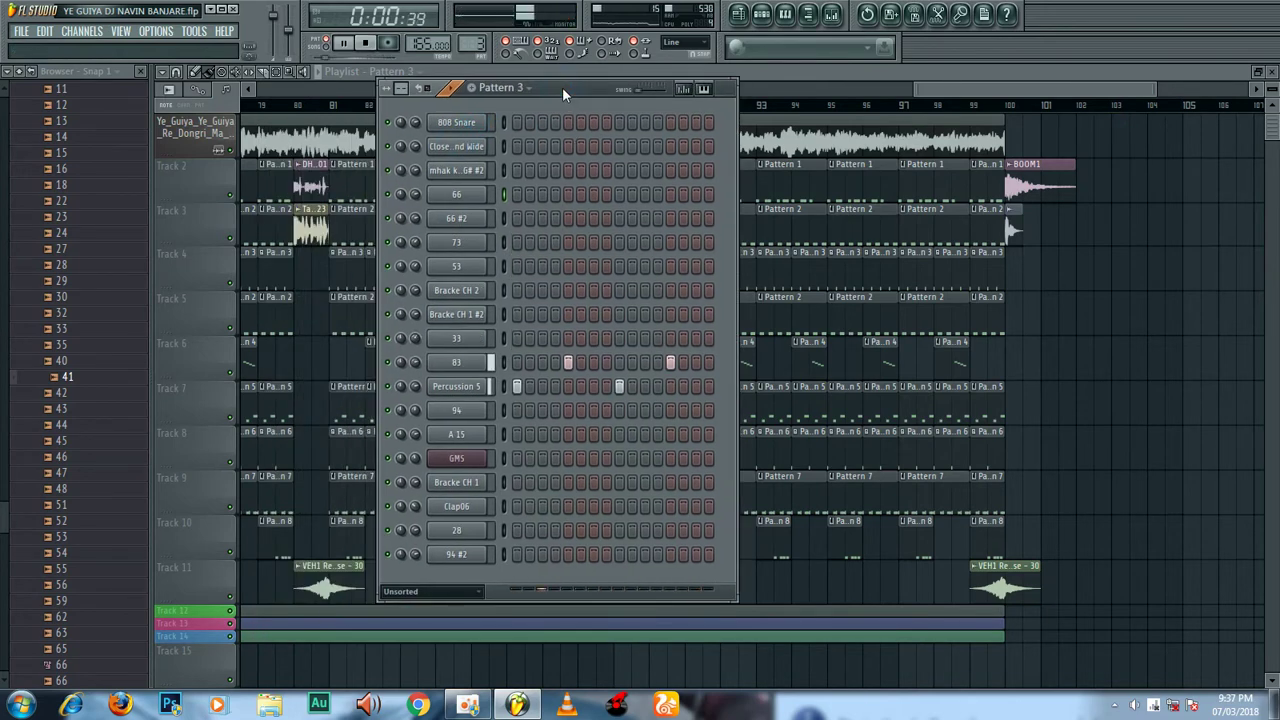
pyautogui.press('KP_Add')
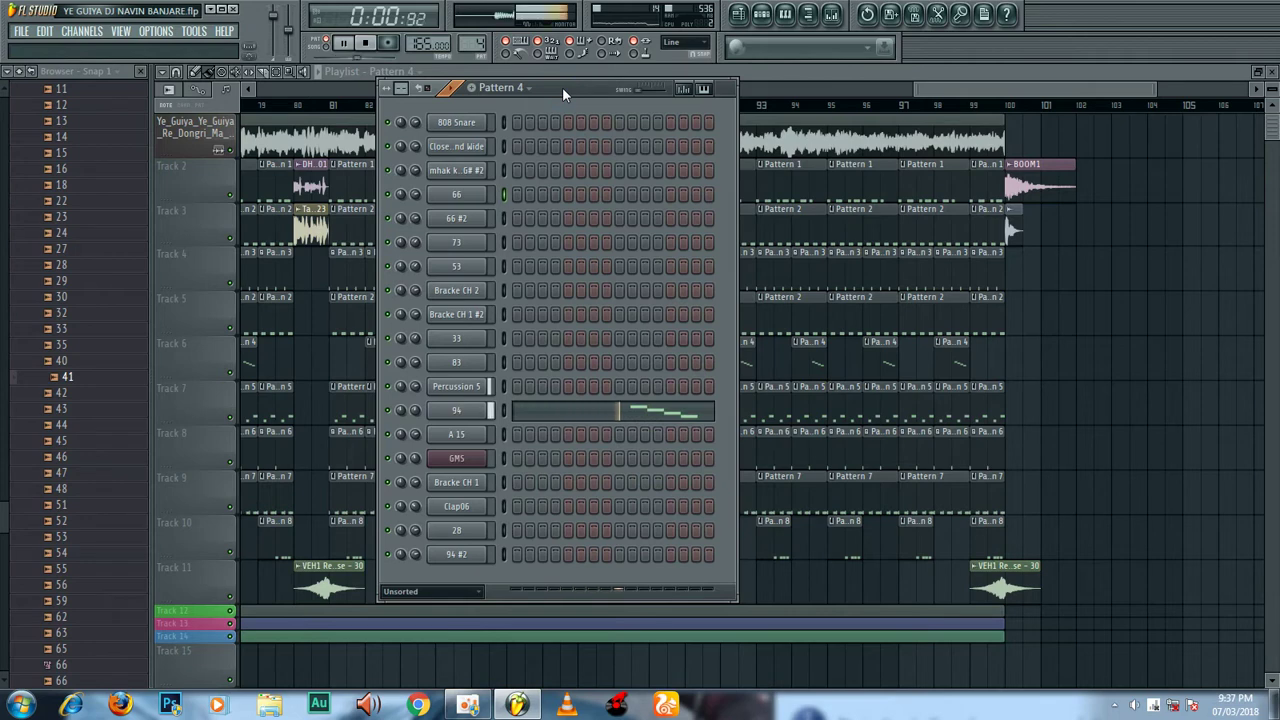
pyautogui.press('KP_Add')
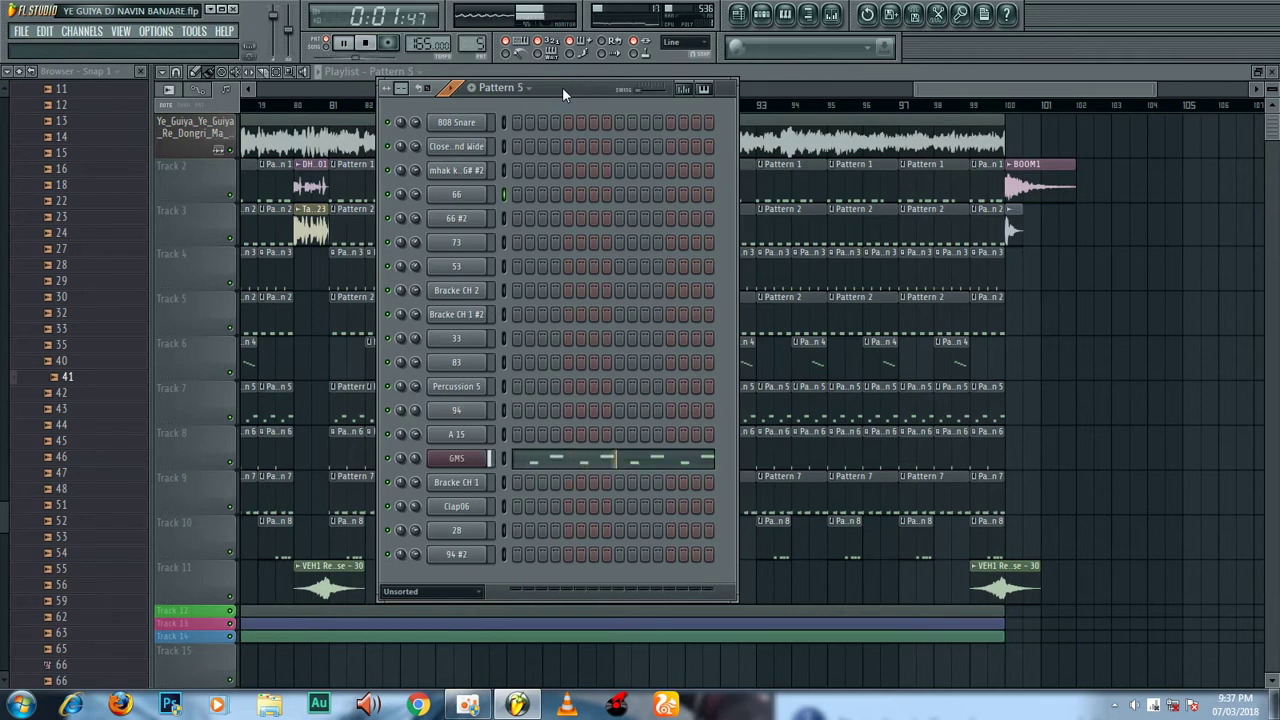
# Compare the patterns around Pattern 5 again, and inspect the GMS synthesizer that Pattern 5 uses
pyautogui.press('KP_Add')
pyautogui.press('KP_Subtract')
pyautogui.press('KP_Subtract')
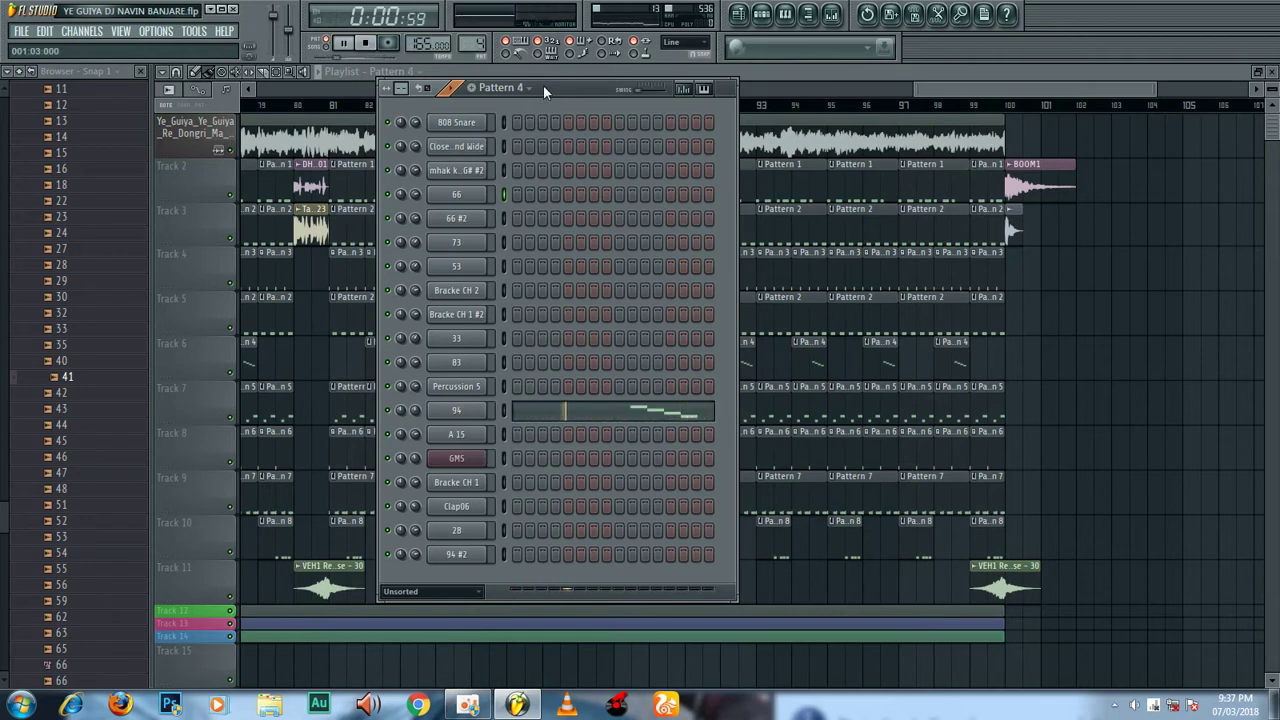
pyautogui.press('KP_Add')
pyautogui.click(460, 458)
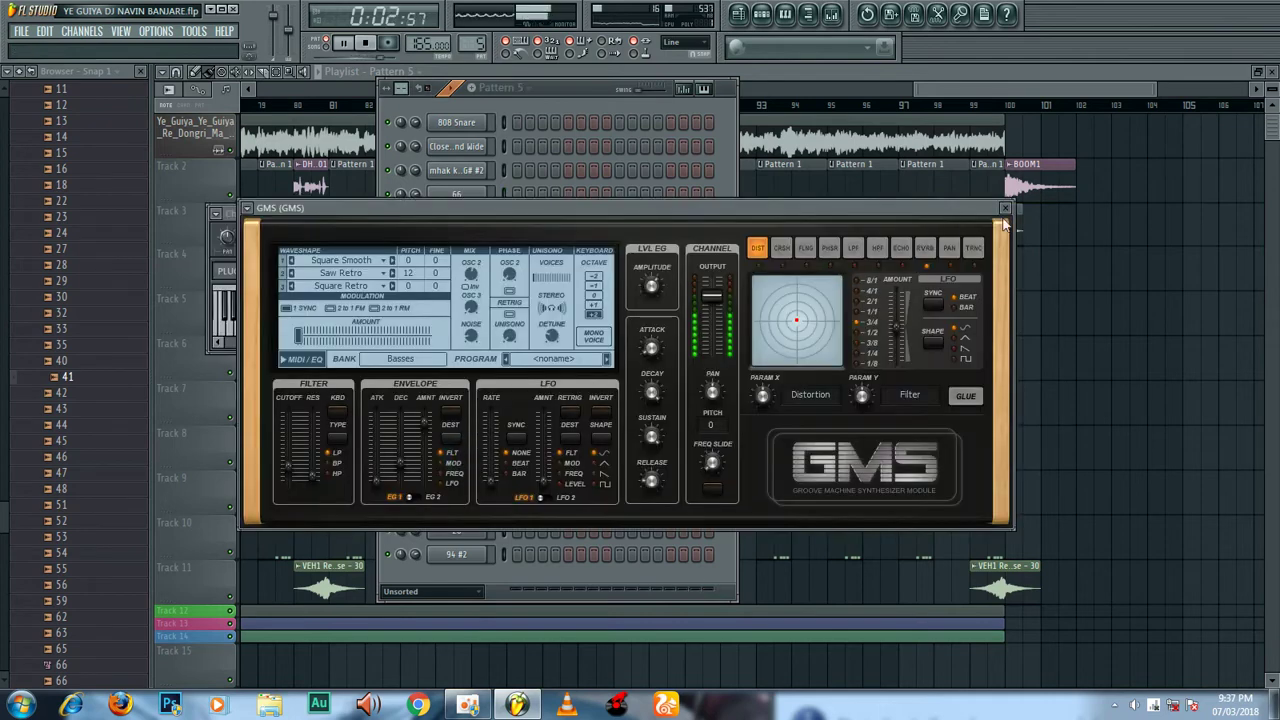
pyautogui.click(1005, 209)
# Audition Patterns 6 to 10 one after another in the step sequencer
pyautogui.click(585, 87)
pyautogui.press('KP_Add')
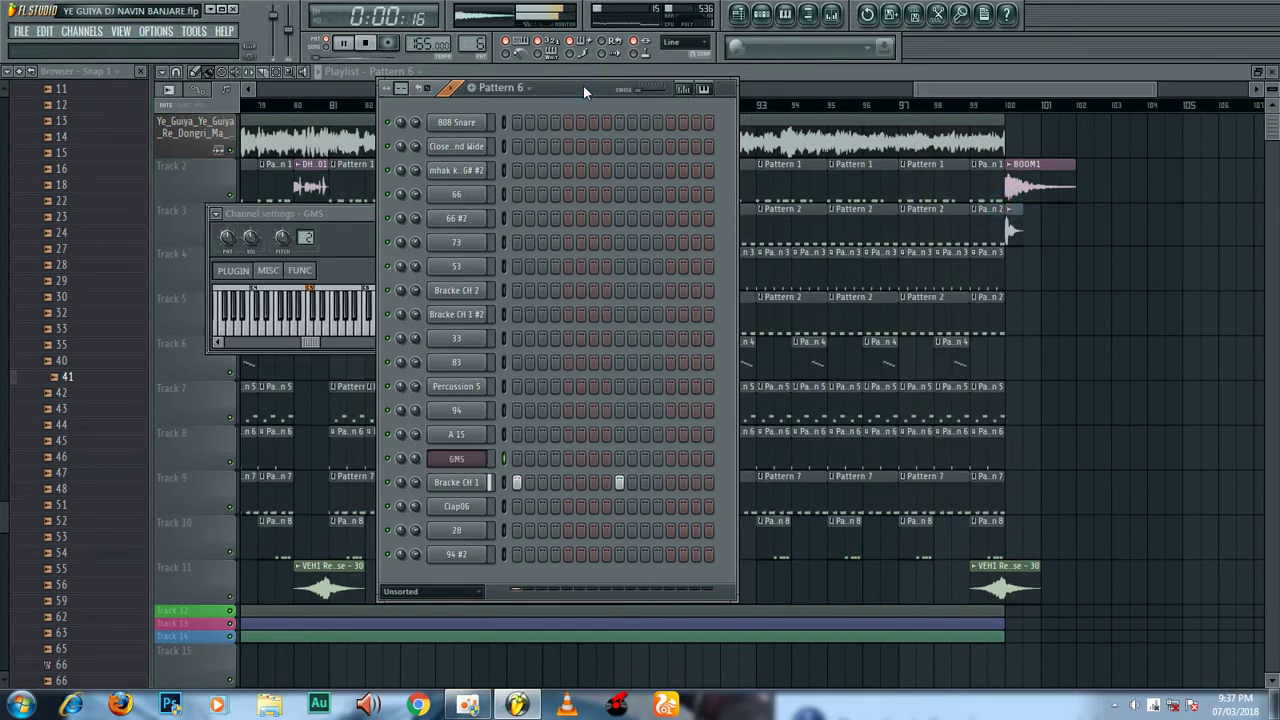
pyautogui.press('KP_Add')
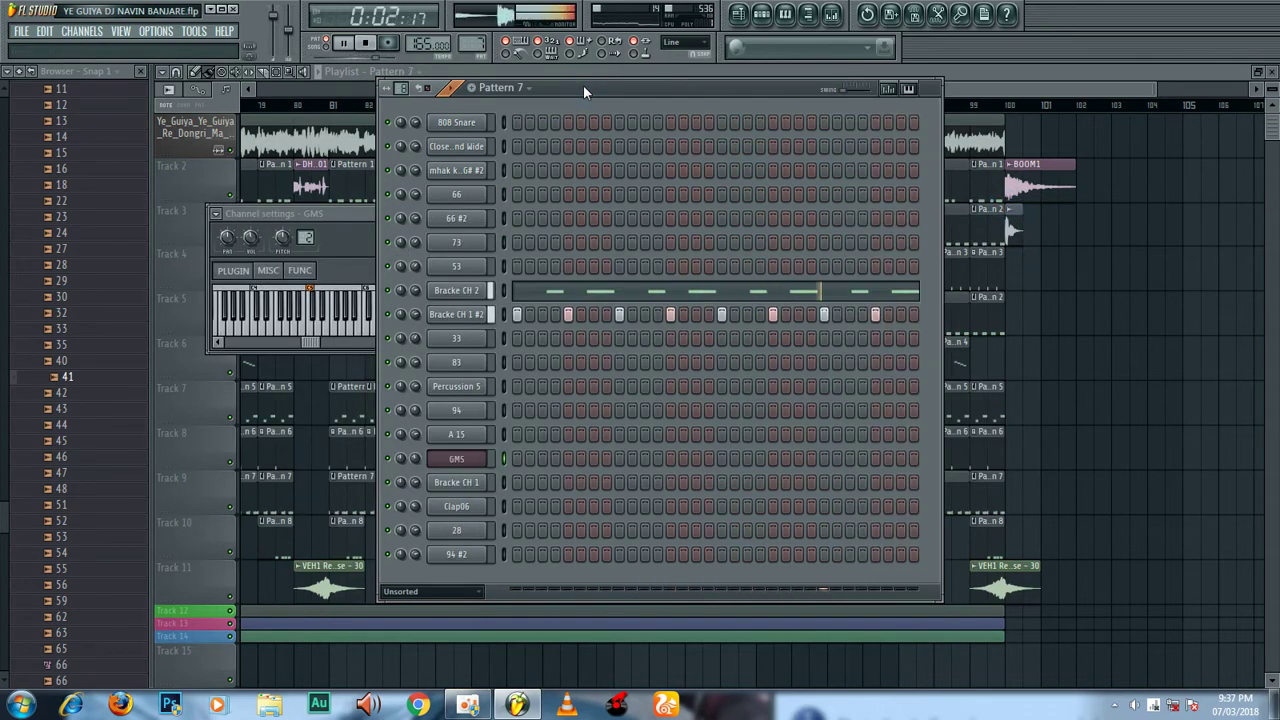
pyautogui.press('KP_Add')
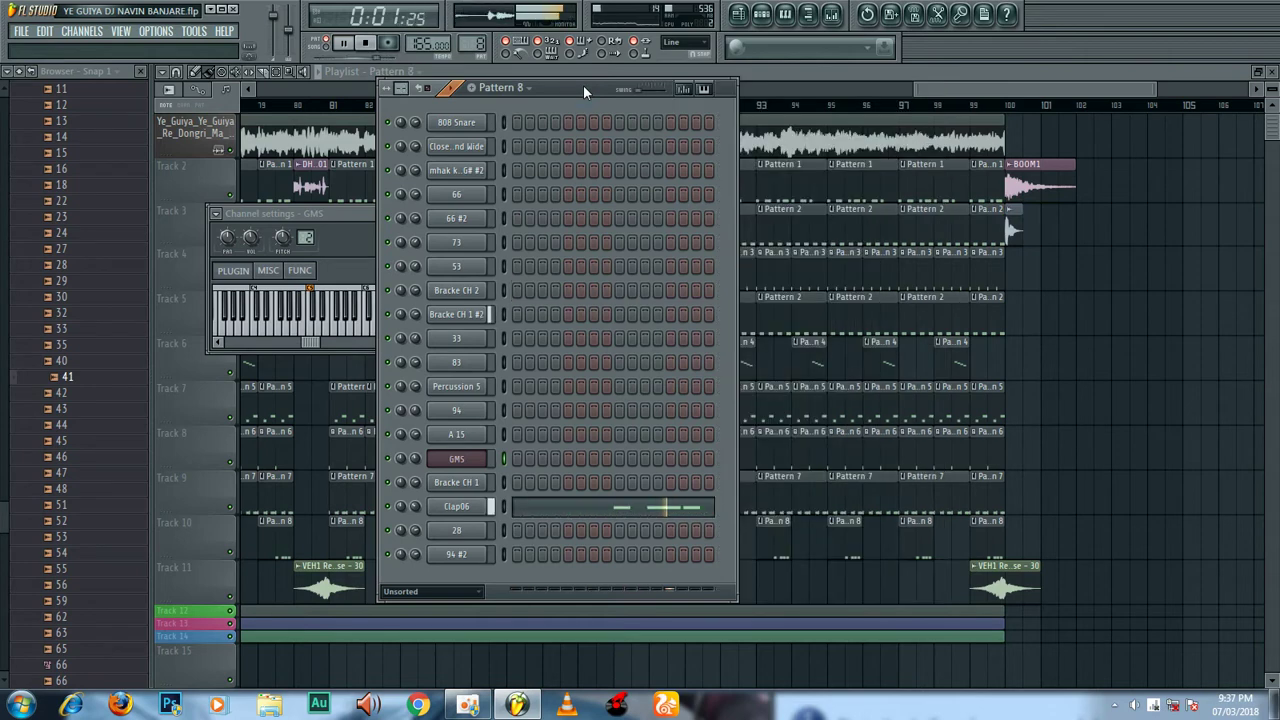
pyautogui.press('KP_Add')
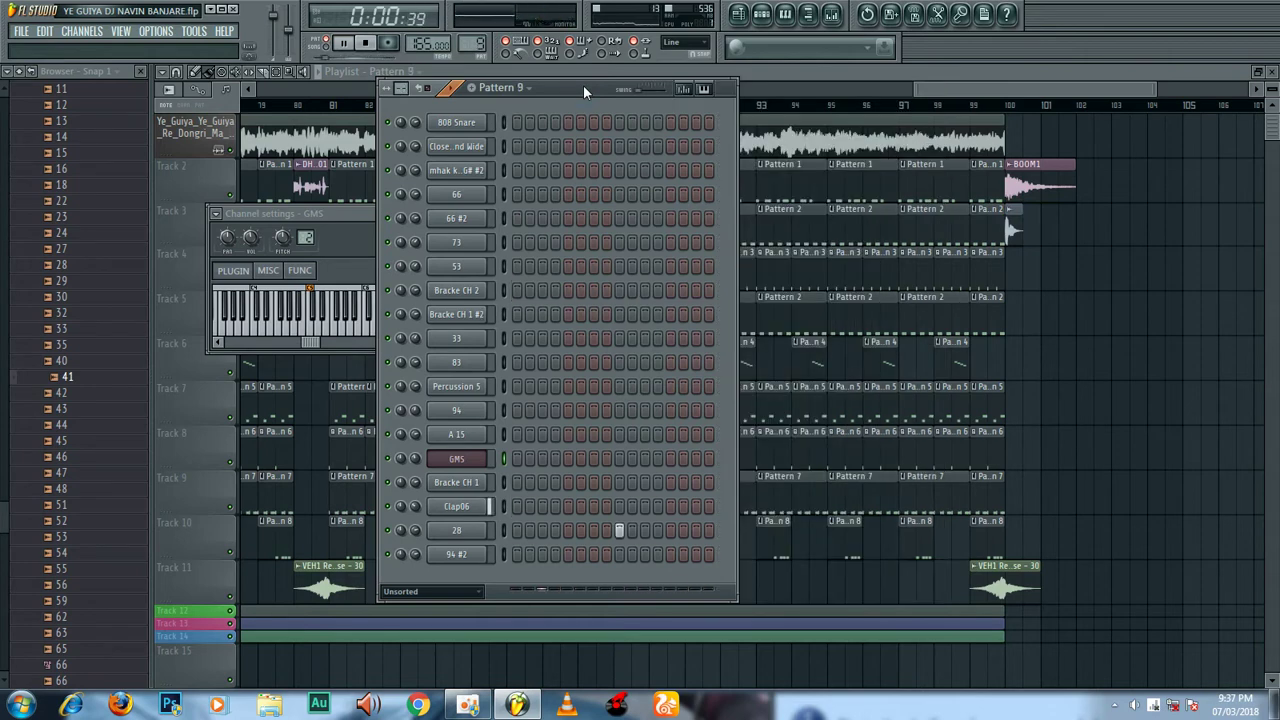
pyautogui.press('KP_Add')
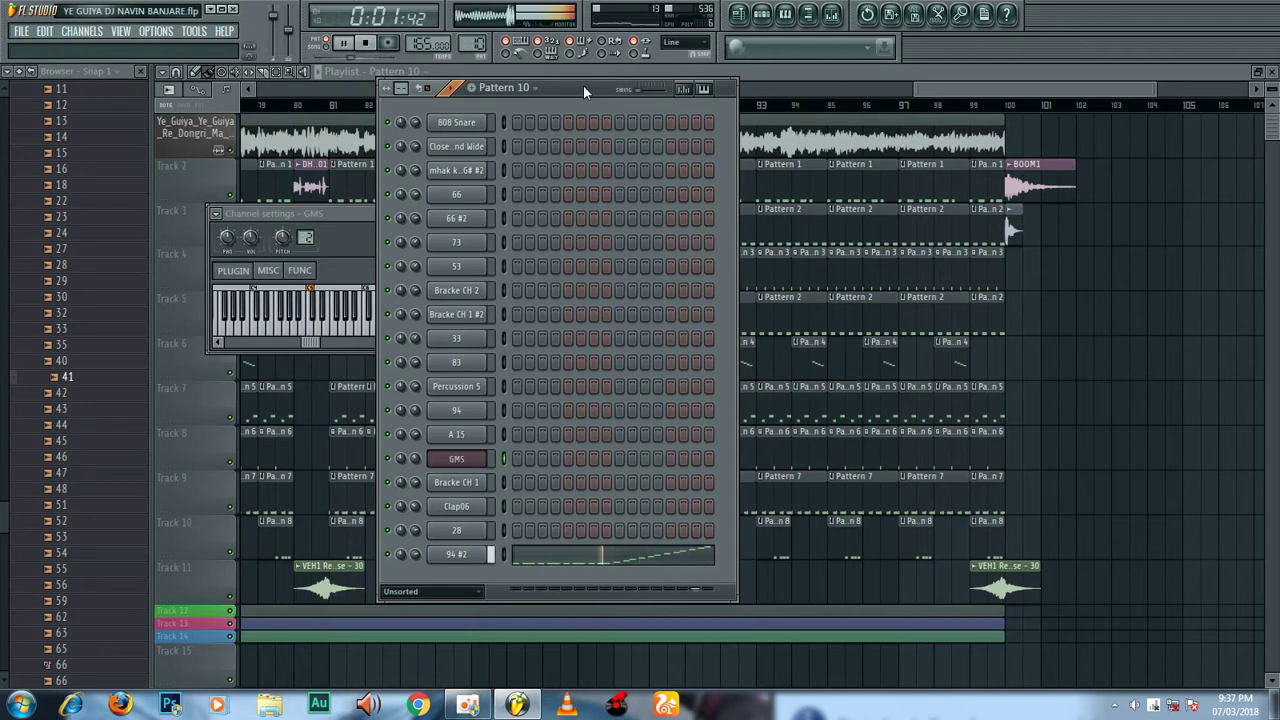
# Step through the patterns beyond Pattern 10, and select Pattern 1 again
pyautogui.press('KP_Add')
pyautogui.press('KP_Add')
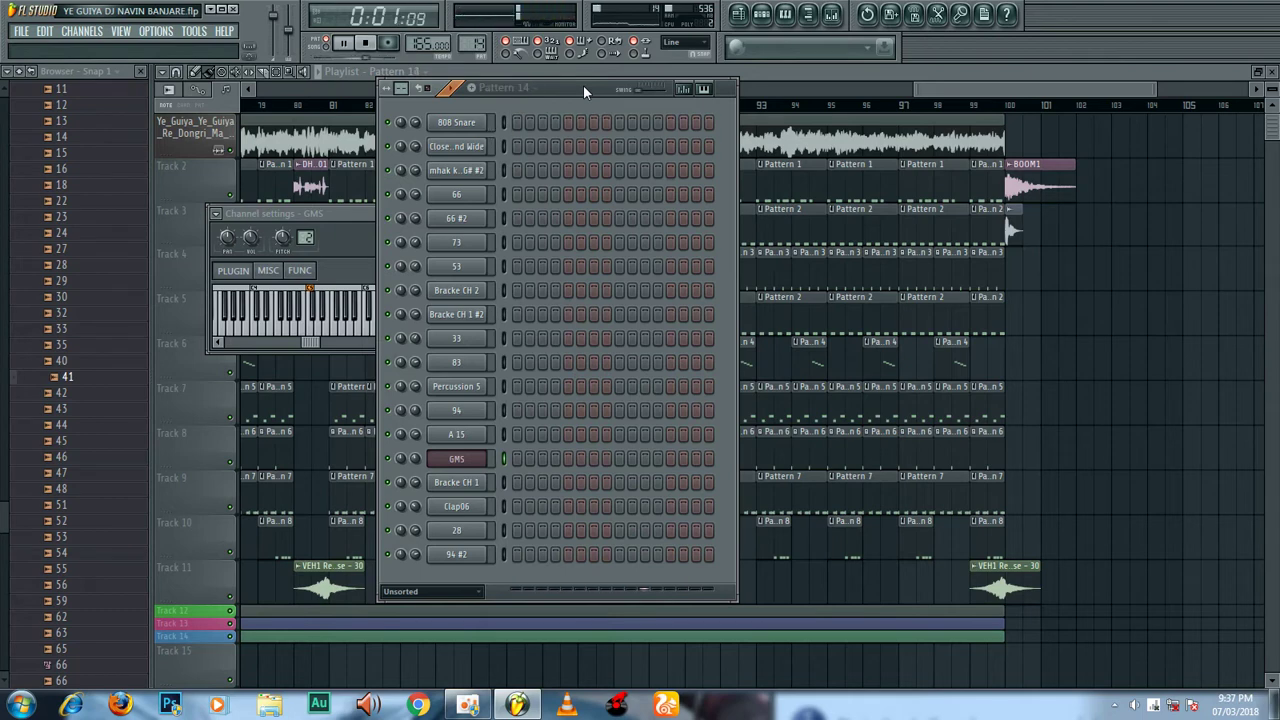
pyautogui.press('KP_Add')
pyautogui.press('1')
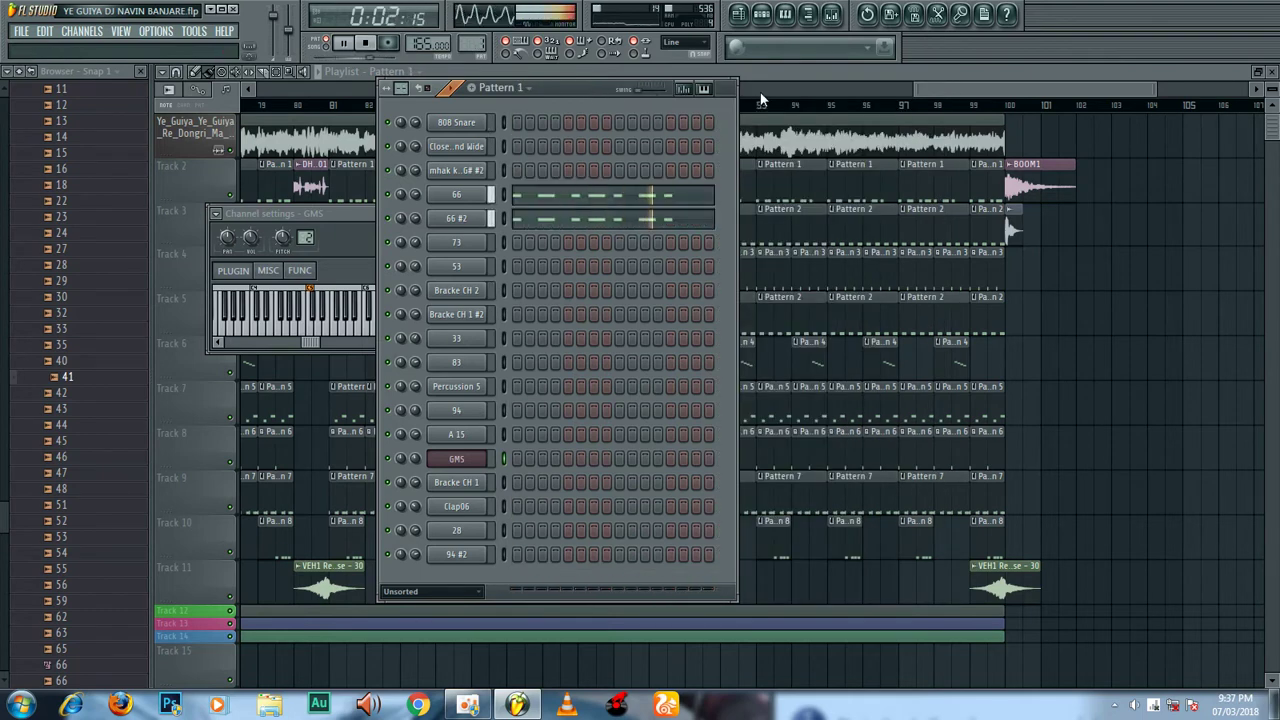
# Resume song playback in the playlist and examine the ending with the VEH1 Reverse and BOOM1 clips around bar 100
pyautogui.moveTo(760, 92); pyautogui.dragTo(1000, 96)
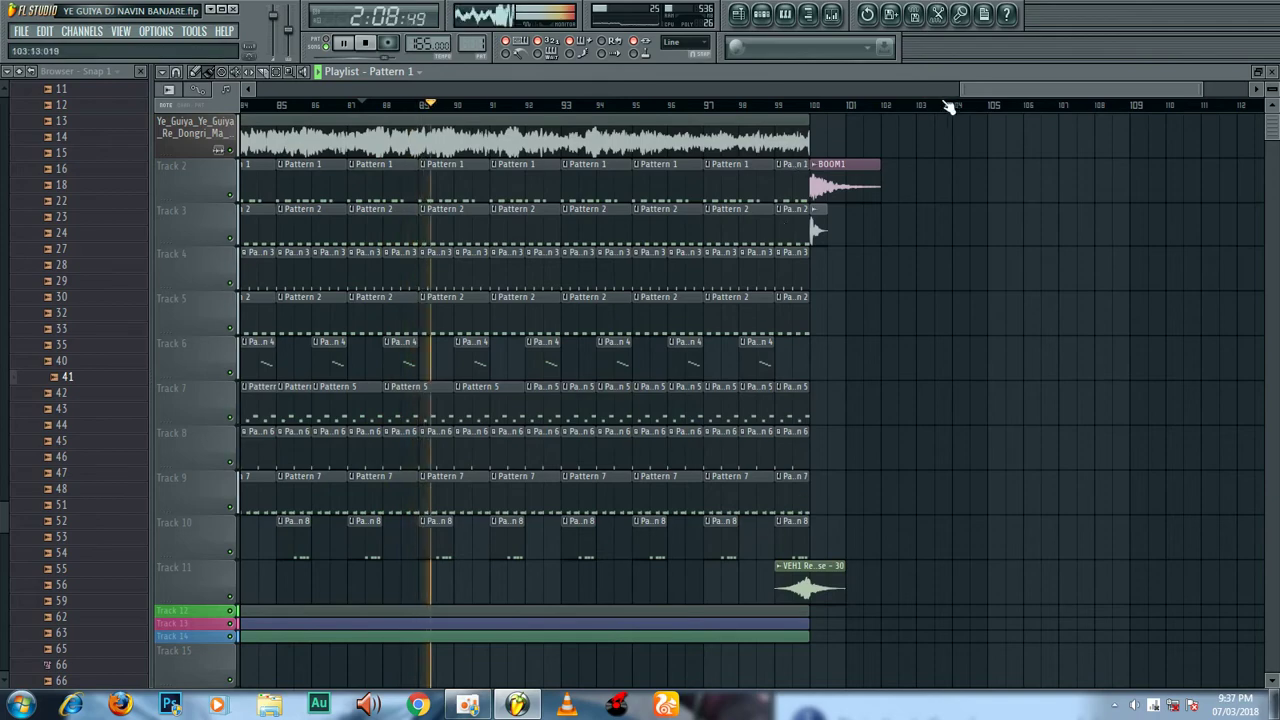
pyautogui.moveTo(960, 88); pyautogui.dragTo(987, 86)
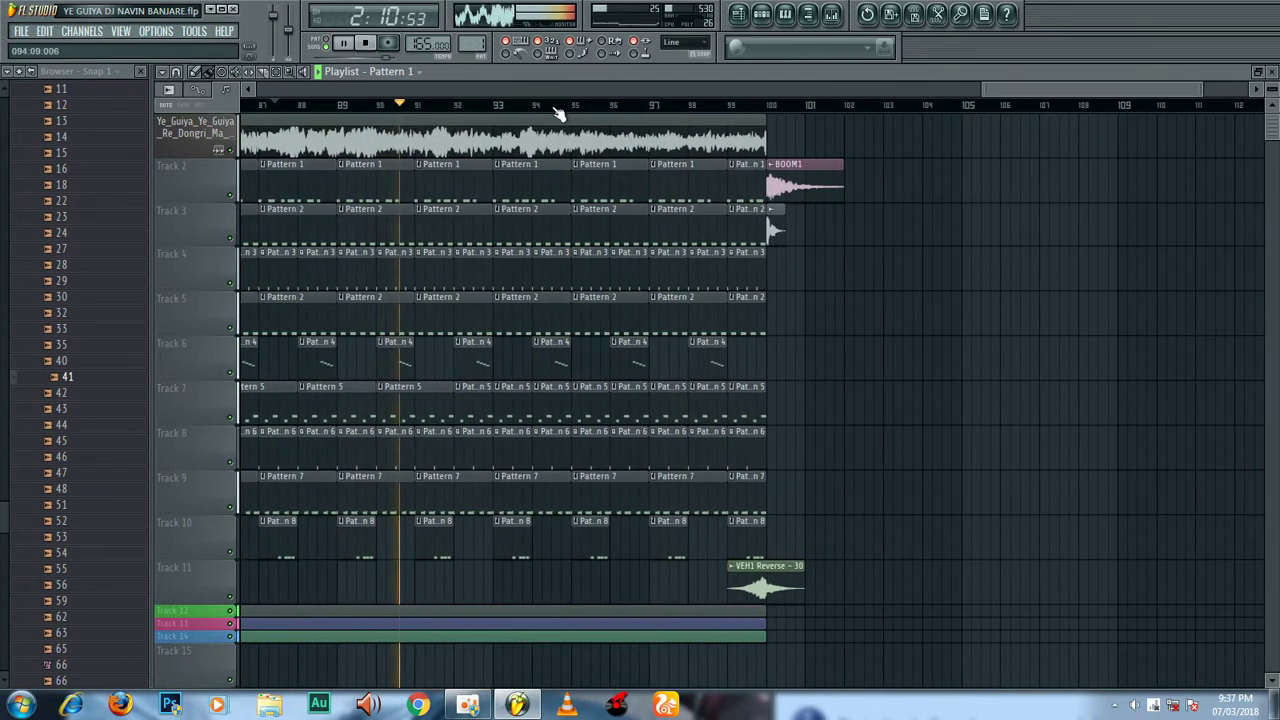
pyautogui.scroll(4, 557, 113)
pyautogui.scroll(-6, 560, 113)
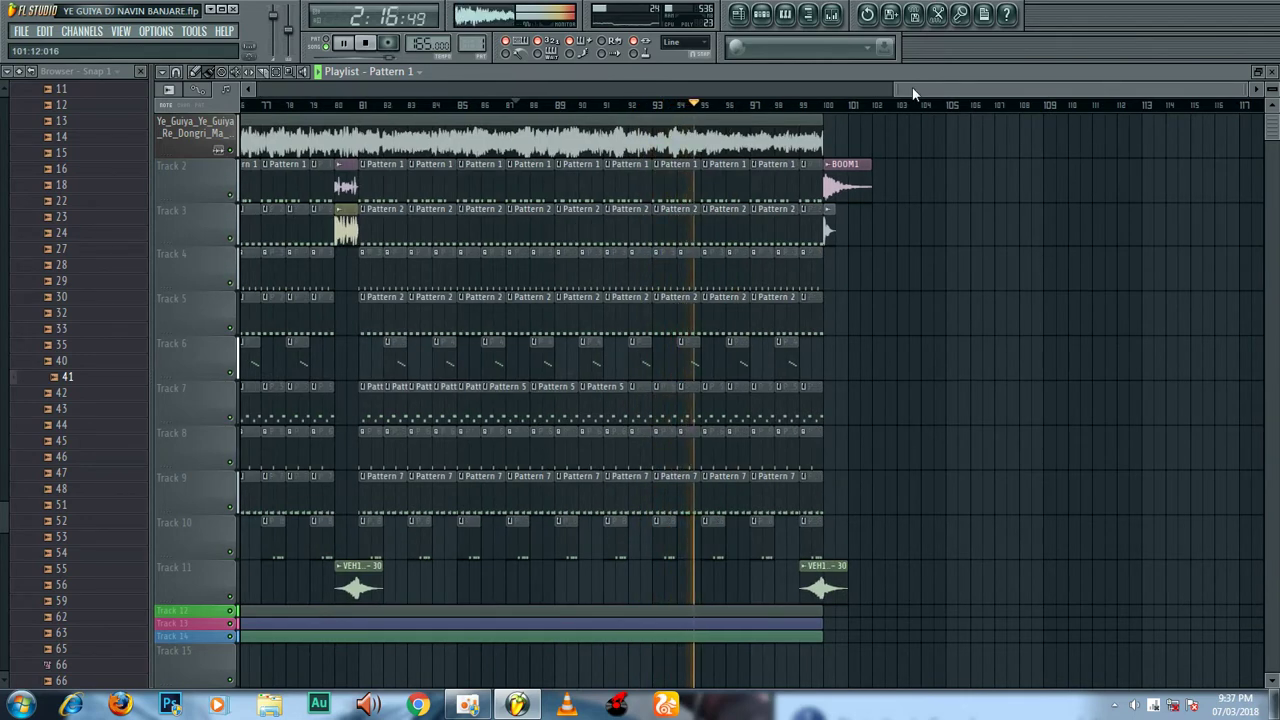
# Review the playlist's closing section up to the final BOOM1 clip as the song plays out, and return to the arrangement's beginning
pyautogui.moveTo(913, 91); pyautogui.dragTo(843, 89)
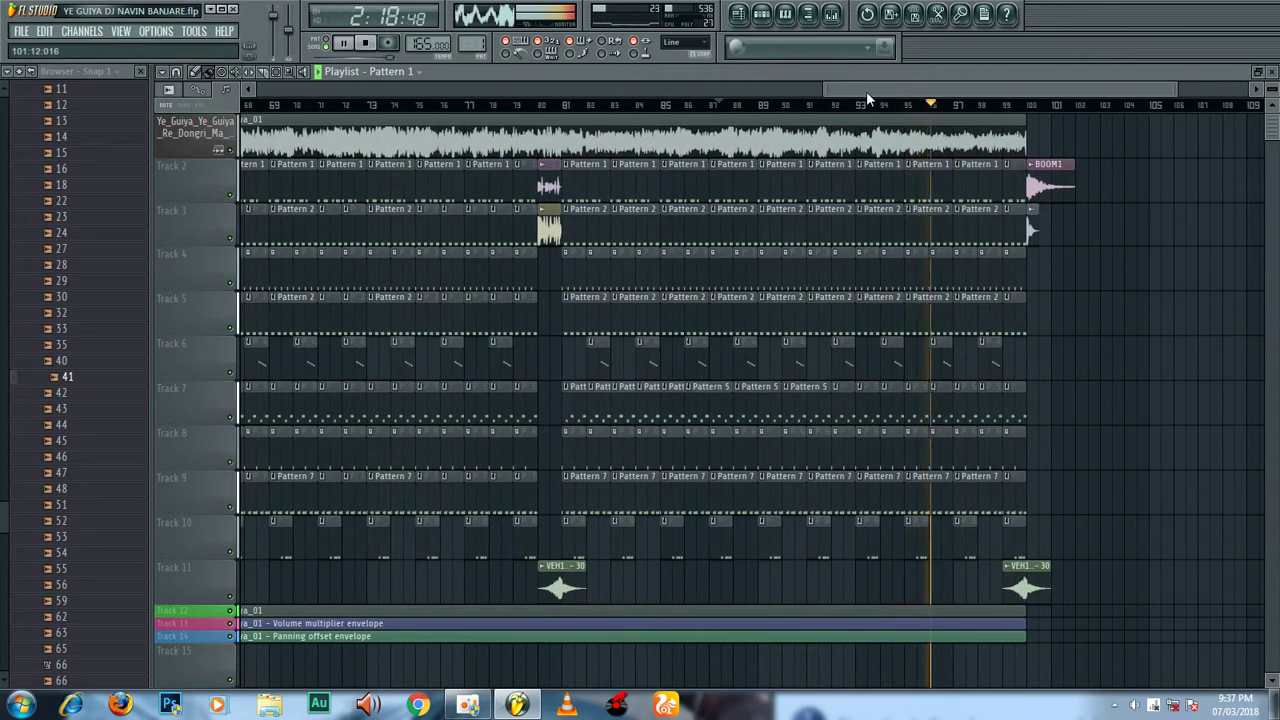
pyautogui.moveTo(866, 91); pyautogui.dragTo(941, 97)
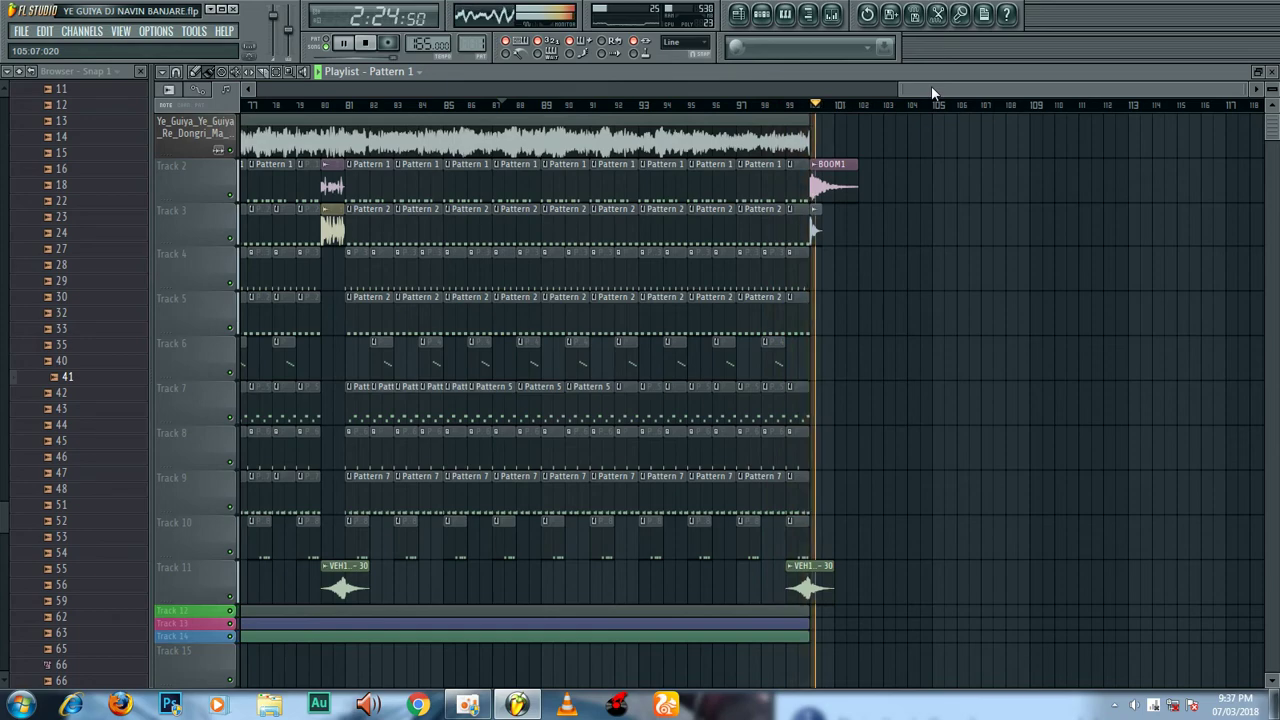
pyautogui.moveTo(931, 86); pyautogui.dragTo(290, 95)
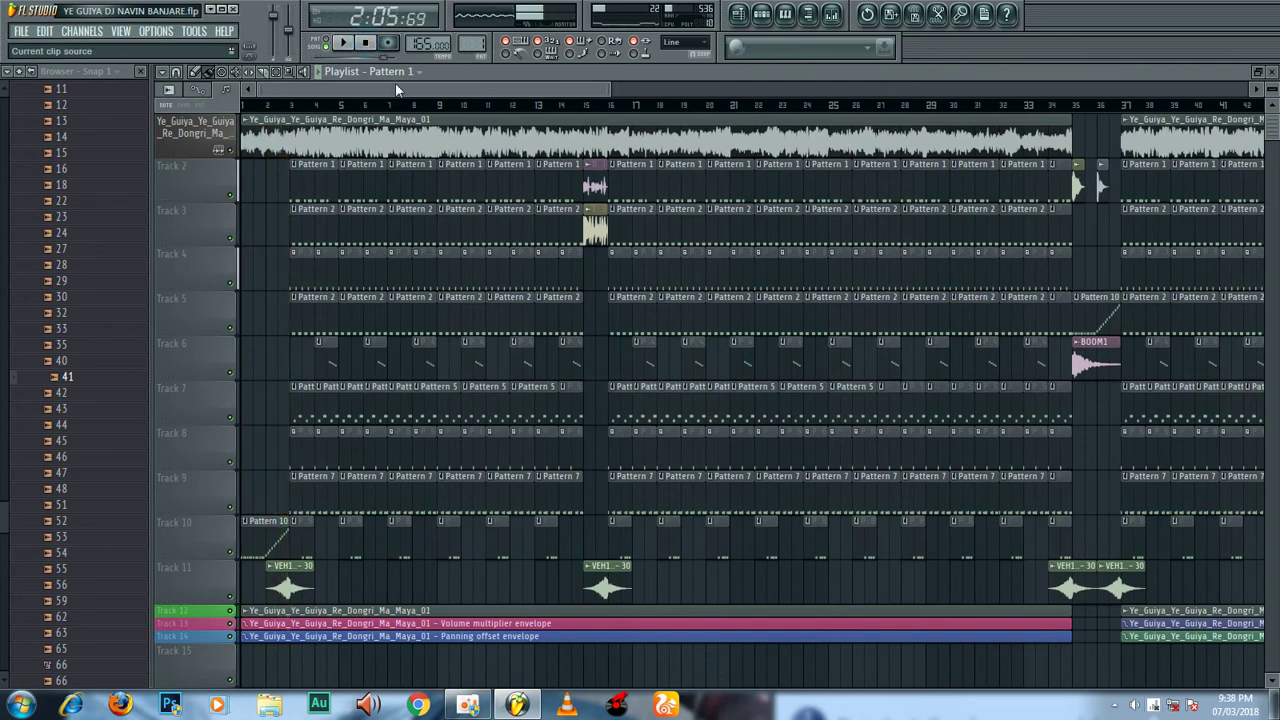
# Start closing the project, cancel at the save confirmation, and minimize the program to show the desktop
pyautogui.click(233, 9)
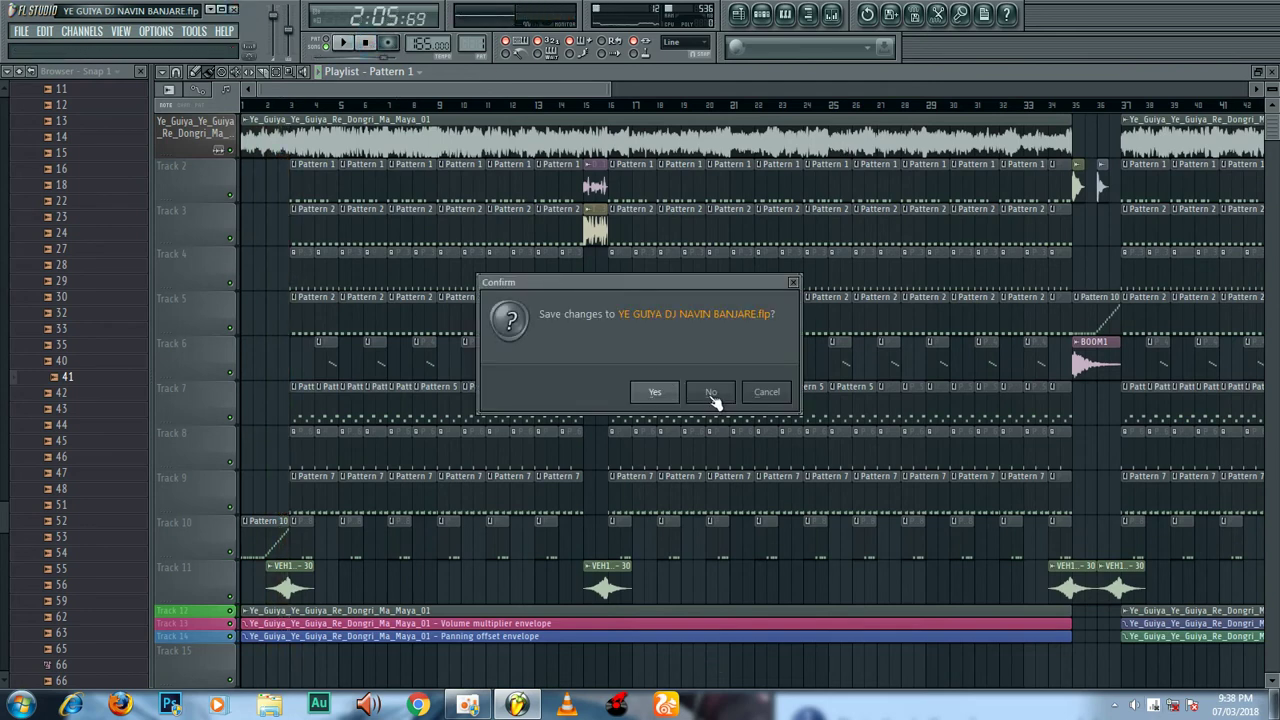
pyautogui.click(758, 395)
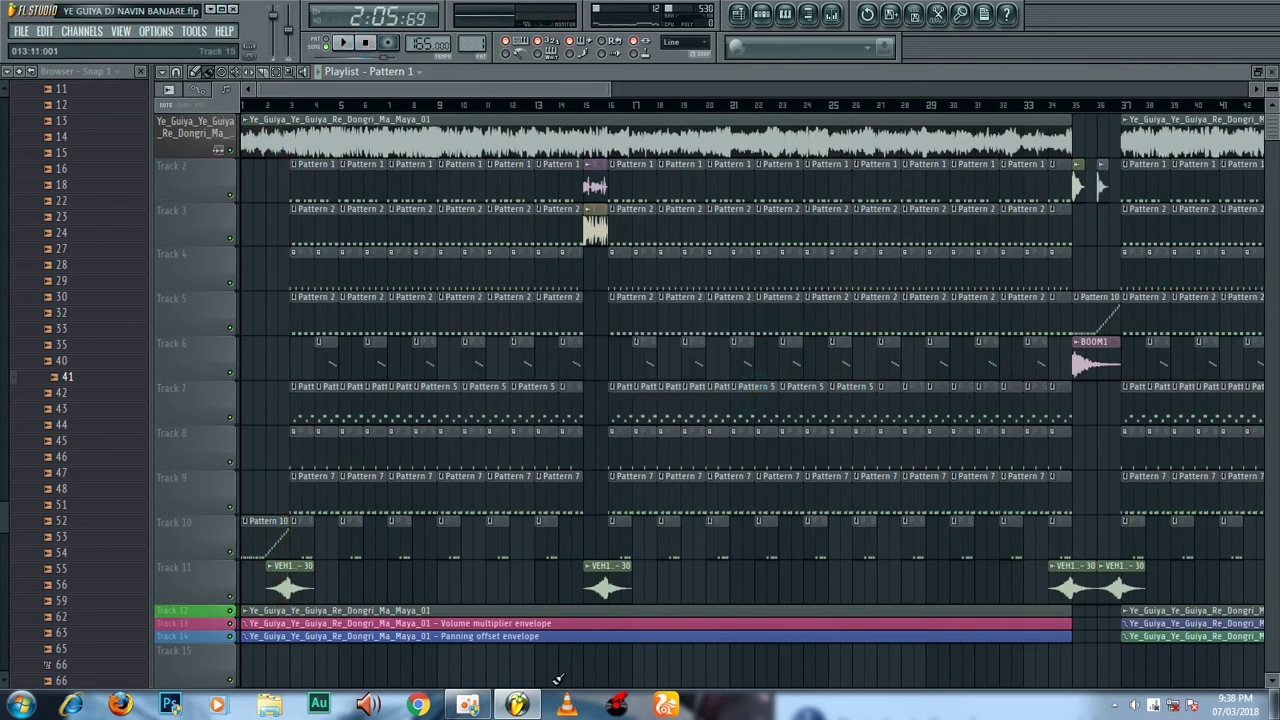
pyautogui.click(210, 9)
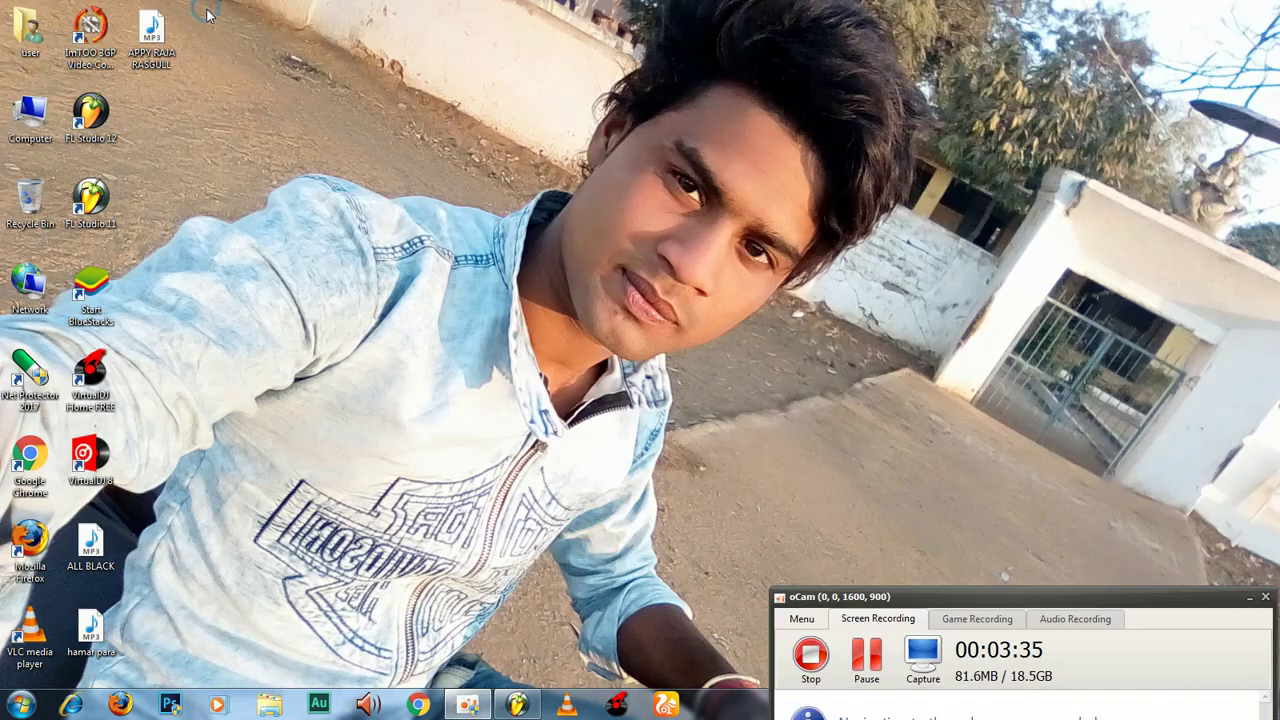
# Refresh the Windows desktop repeatedly
pyautogui.rightClick(465, 287)
pyautogui.click(505, 334)
pyautogui.rightClick(793, 341)
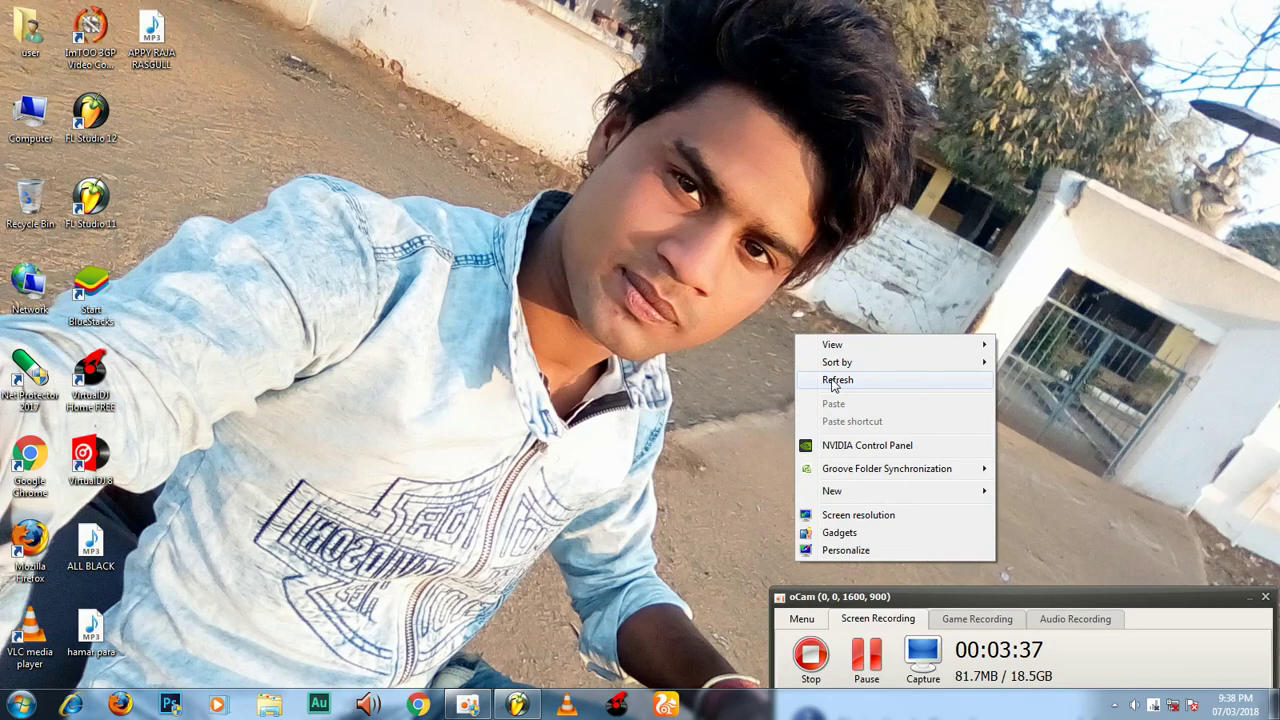